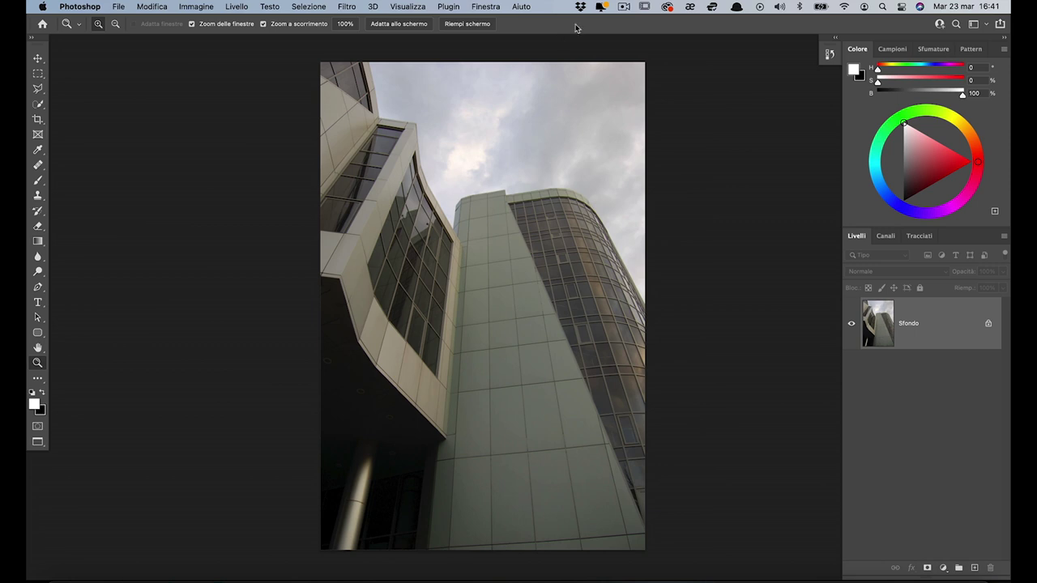
Step: Duplicate the Sfondo background photo onto a new layer, Livello 1
{"action": "left_click_drag", "start_coordinate": [943, 322], "coordinate": [943, 317]}
{"action": "key", "text": "ctrl+j"}
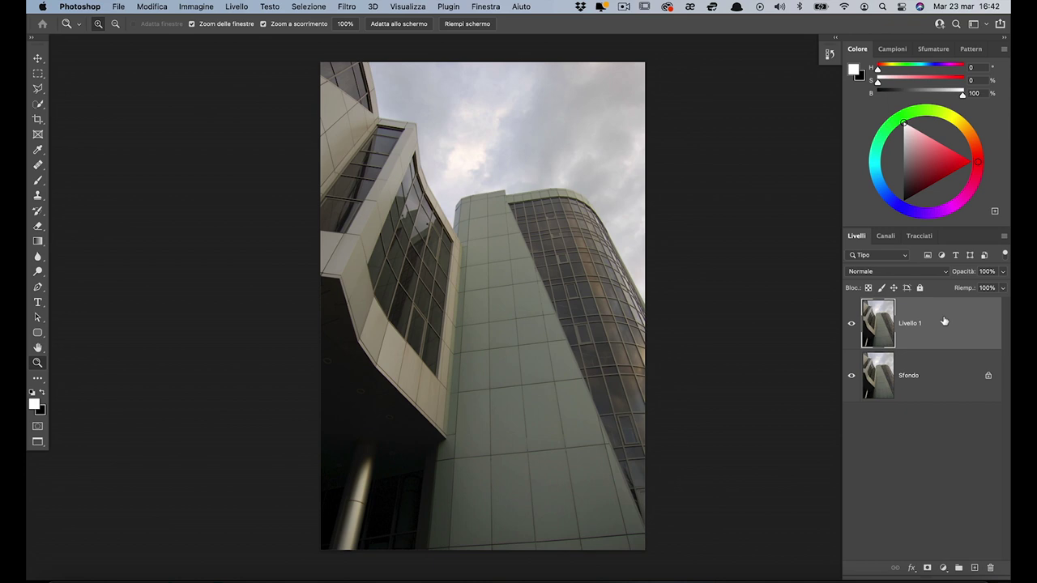
{"action": "left_click", "coordinate": [353, 6]}
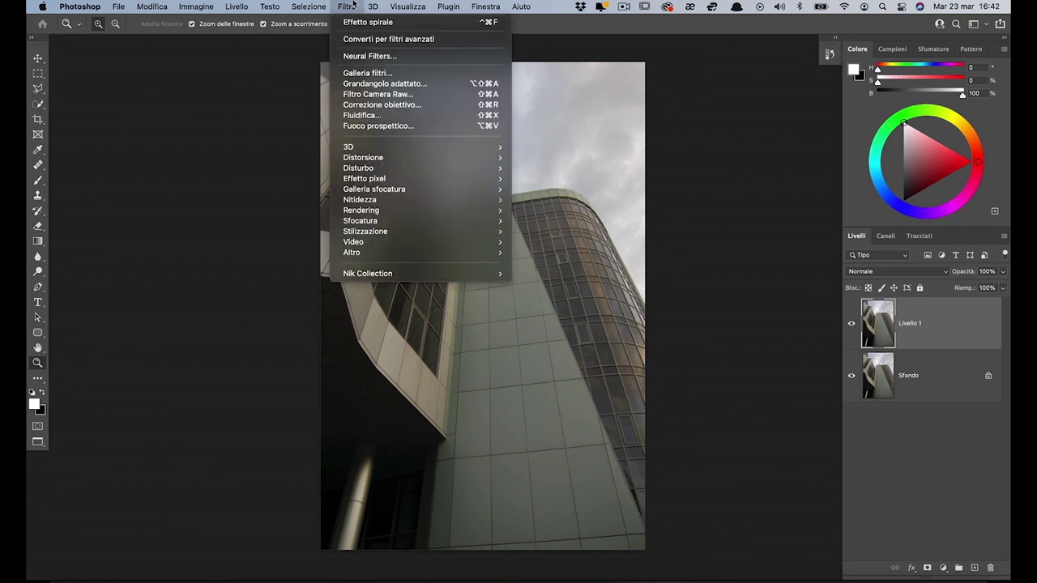
Step: Apply the Camera Raw preset B&N Contrasto elevato to make the building black and white
{"action": "left_click", "coordinate": [378, 94]}
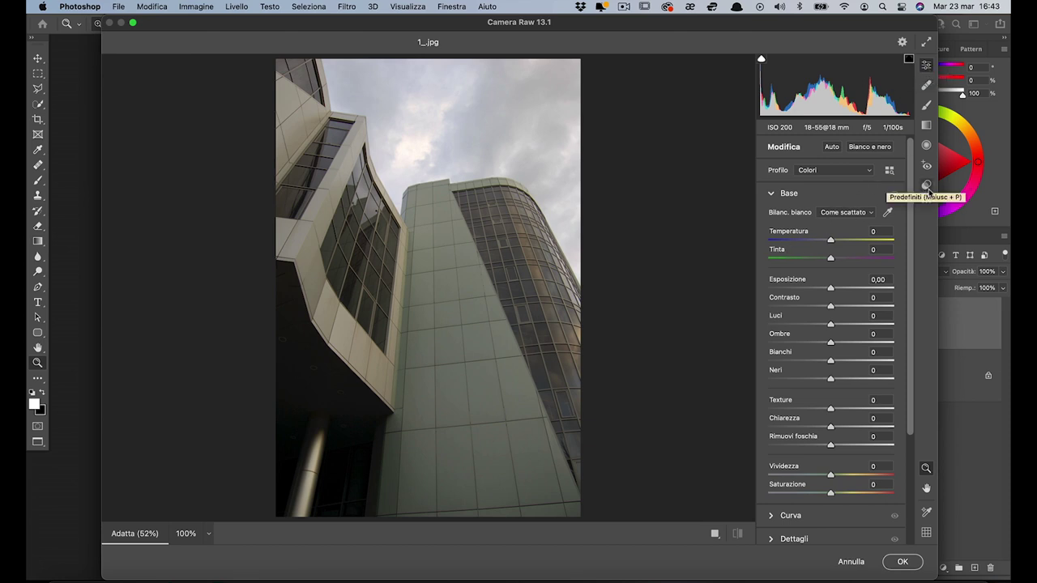
{"action": "left_click", "coordinate": [928, 187]}
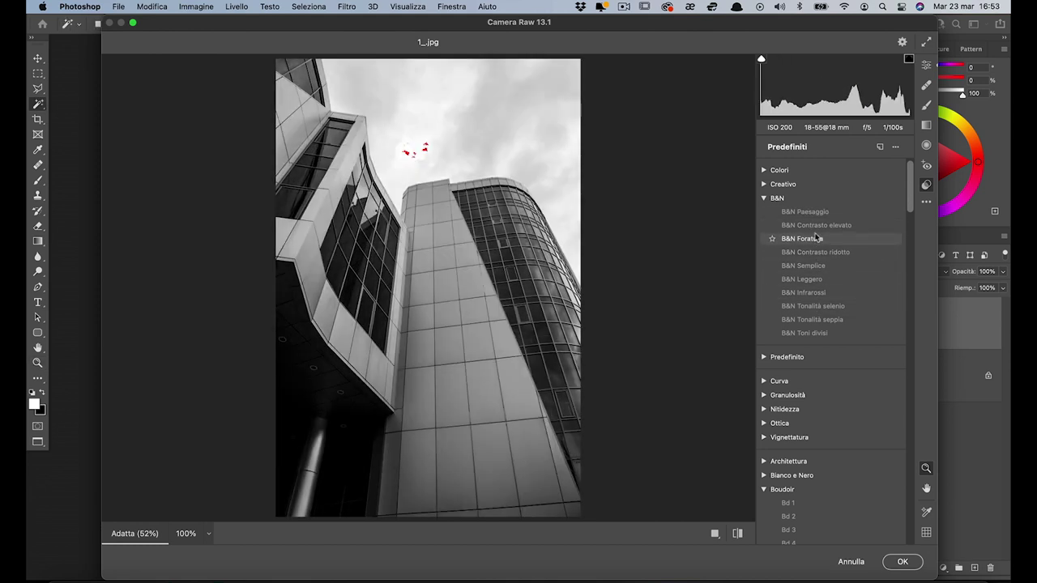
{"action": "left_click", "coordinate": [818, 229]}
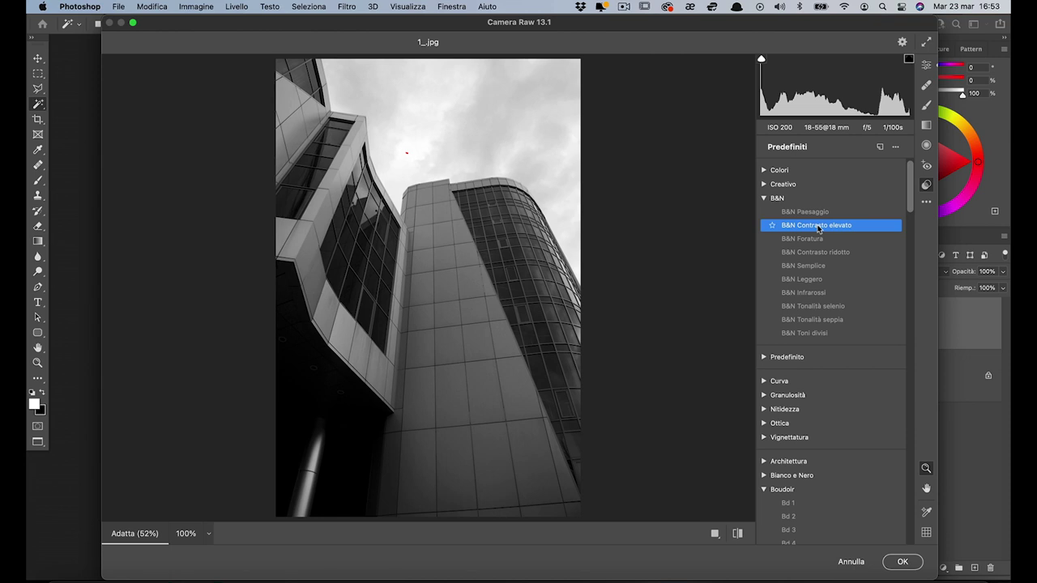
{"action": "key", "text": "e"}
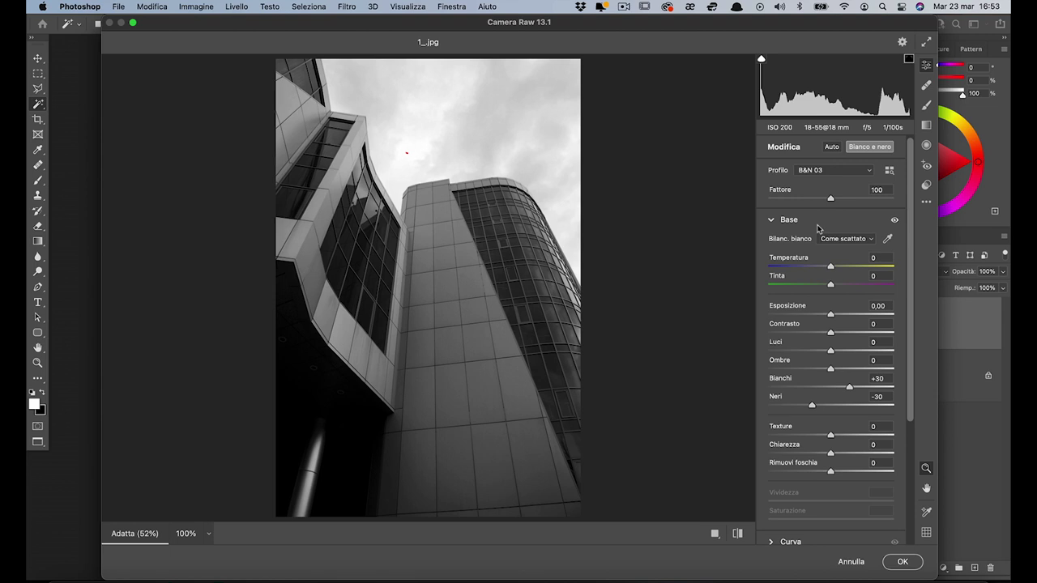
Step: Set Contrasto +37, Chiarezza +28, Luci -14 and Bianchi +19 in Camera Raw
{"action": "left_click_drag", "start_coordinate": [830, 333], "coordinate": [853, 339]}
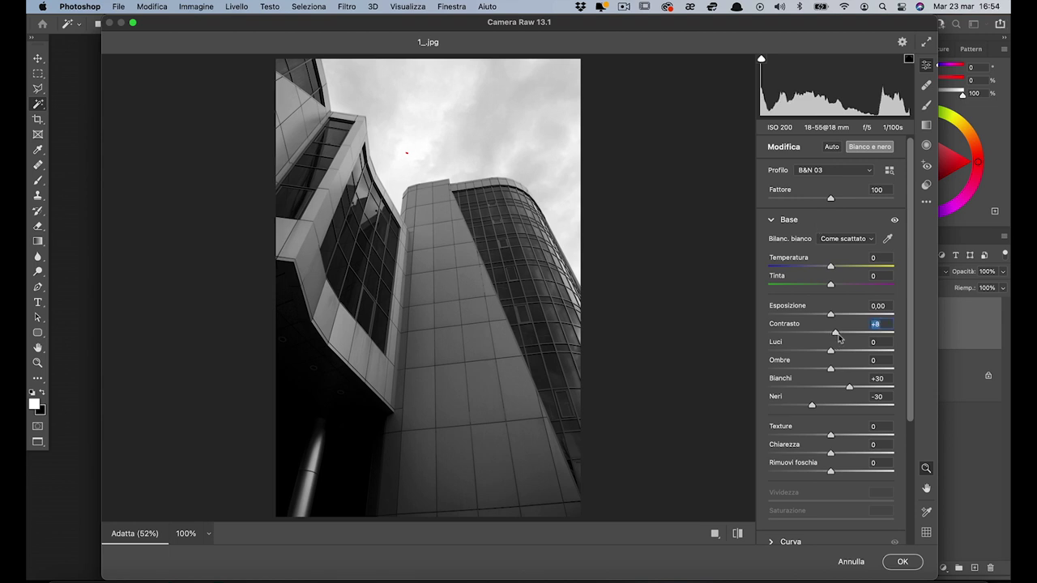
{"action": "left_click_drag", "start_coordinate": [853, 339], "coordinate": [855, 338]}
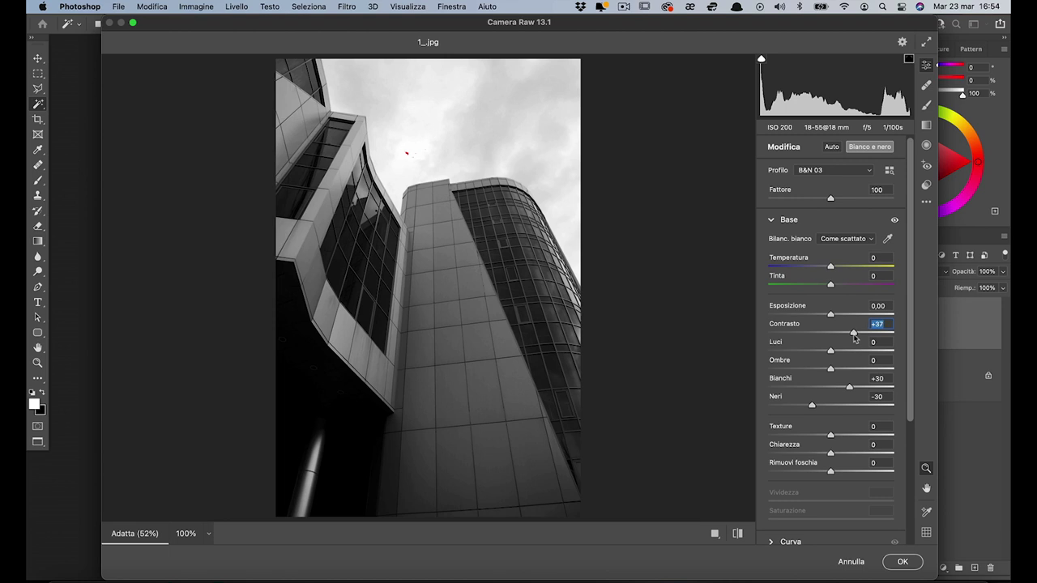
{"action": "mouse_move", "coordinate": [831, 453]}
{"action": "left_mouse_down"}
{"action": "mouse_move", "coordinate": [849, 453]}
{"action": "mouse_move", "coordinate": [838, 436]}
{"action": "left_mouse_up"}
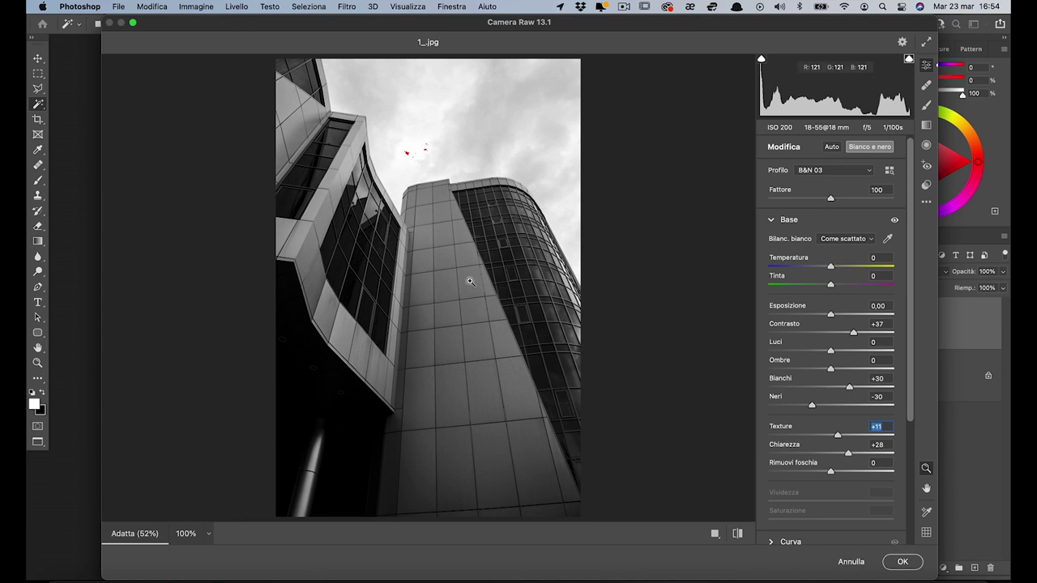
{"action": "left_click_drag", "start_coordinate": [830, 351], "coordinate": [821, 351]}
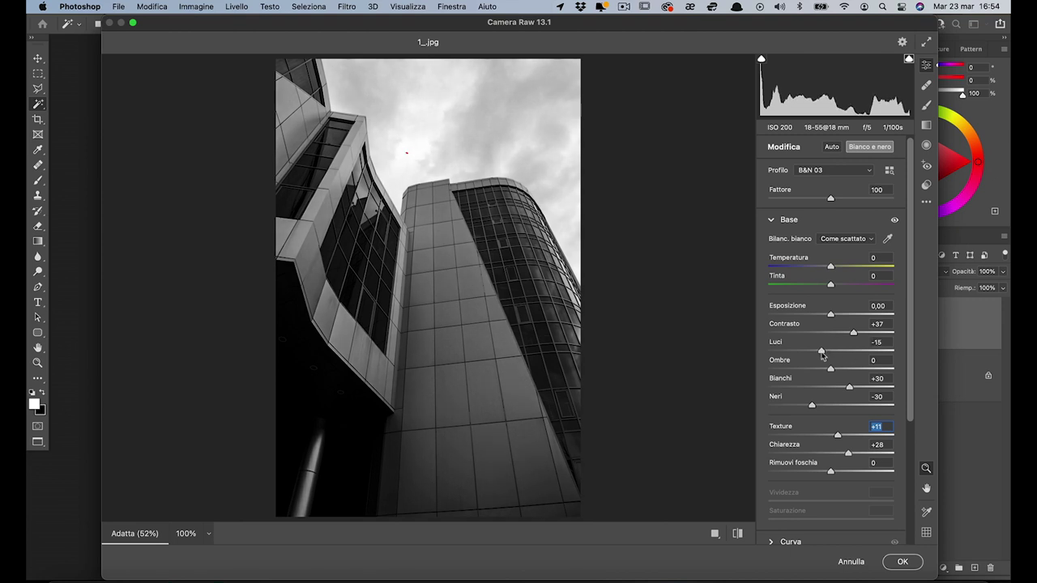
{"action": "left_click", "coordinate": [821, 354]}
{"action": "left_click_drag", "start_coordinate": [849, 388], "coordinate": [843, 388]}
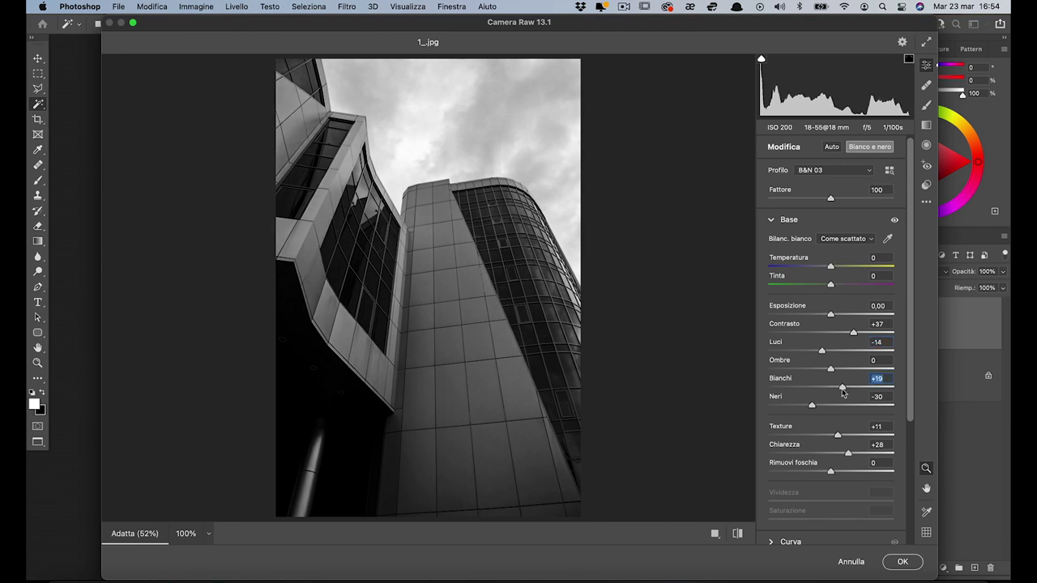
Step: Compare against the original colour photo, then apply the edits to Livello 1
{"action": "key", "text": "super+alt+r"}
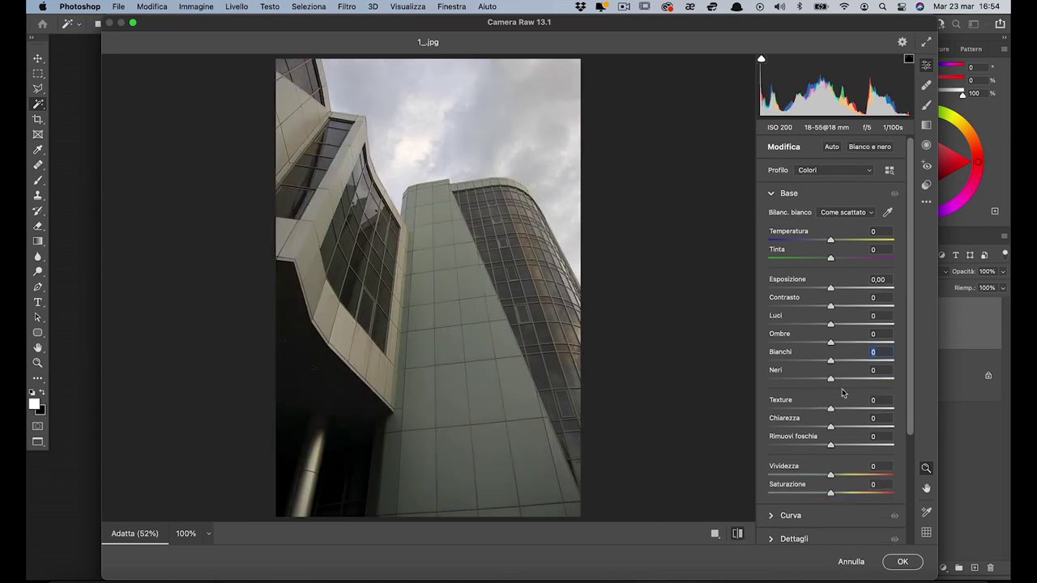
{"action": "key", "text": "super+z"}
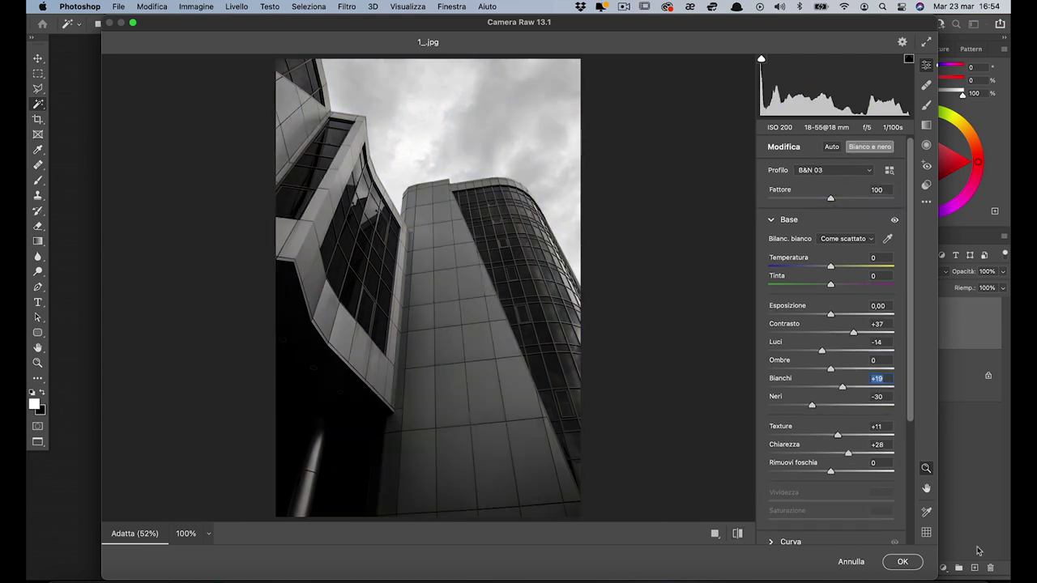
{"action": "left_click", "coordinate": [902, 561]}
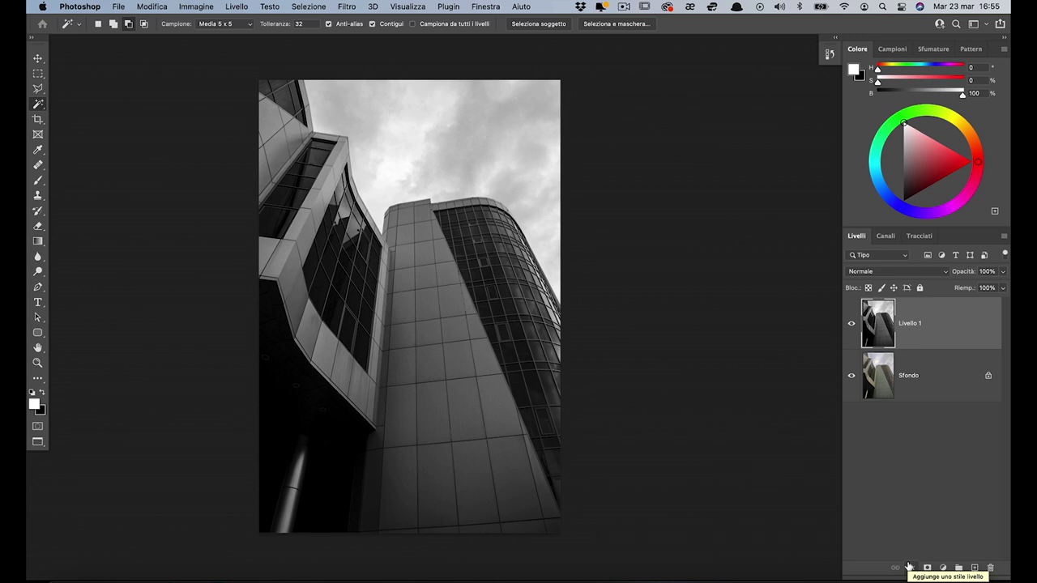
Step: Select the grey sky with the Magic Wand, then invert to select the buildings
{"action": "key", "text": "v"}
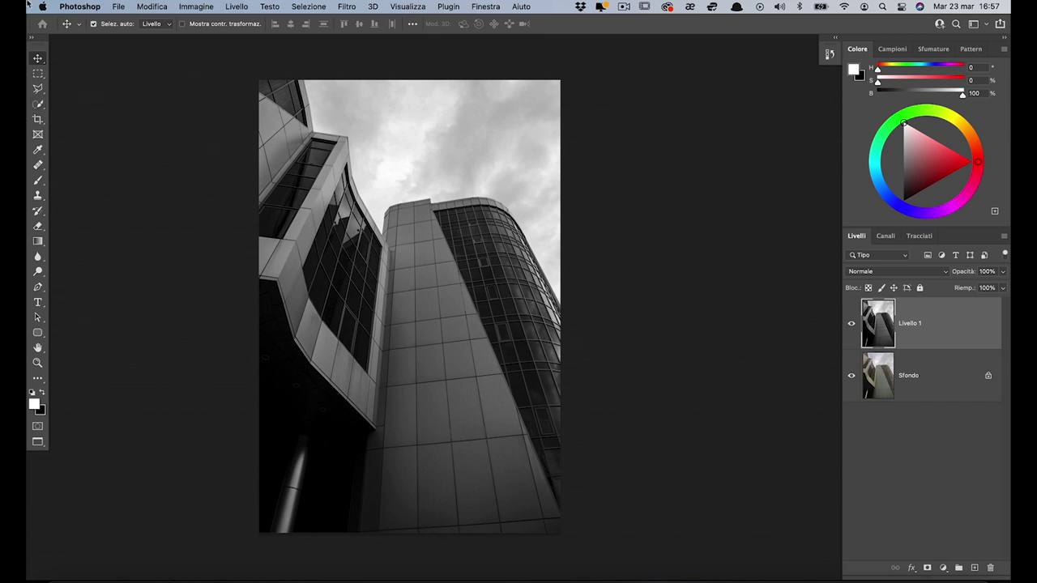
{"action": "left_click", "coordinate": [38, 104]}
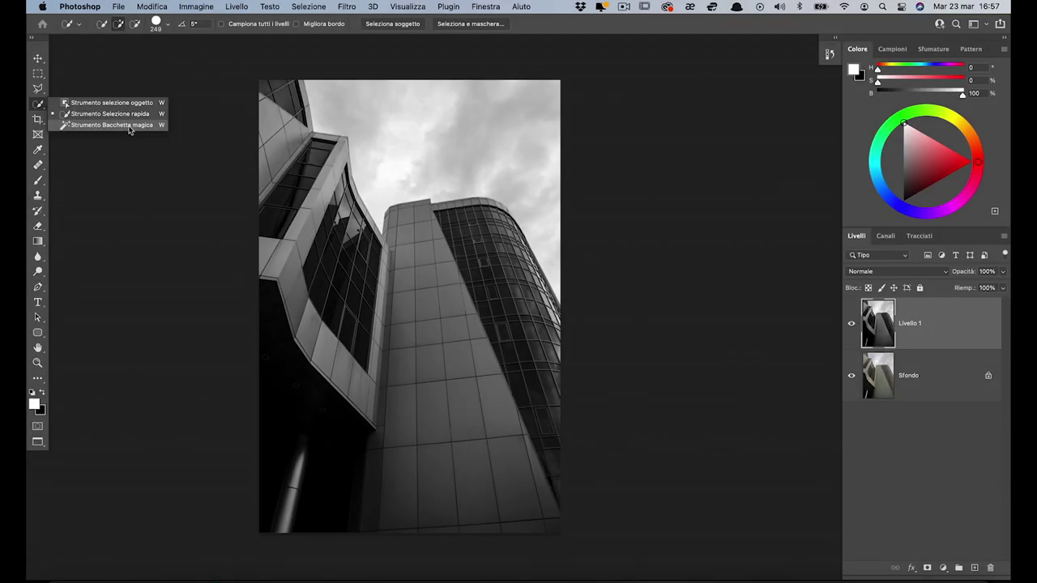
{"action": "left_click", "coordinate": [130, 125]}
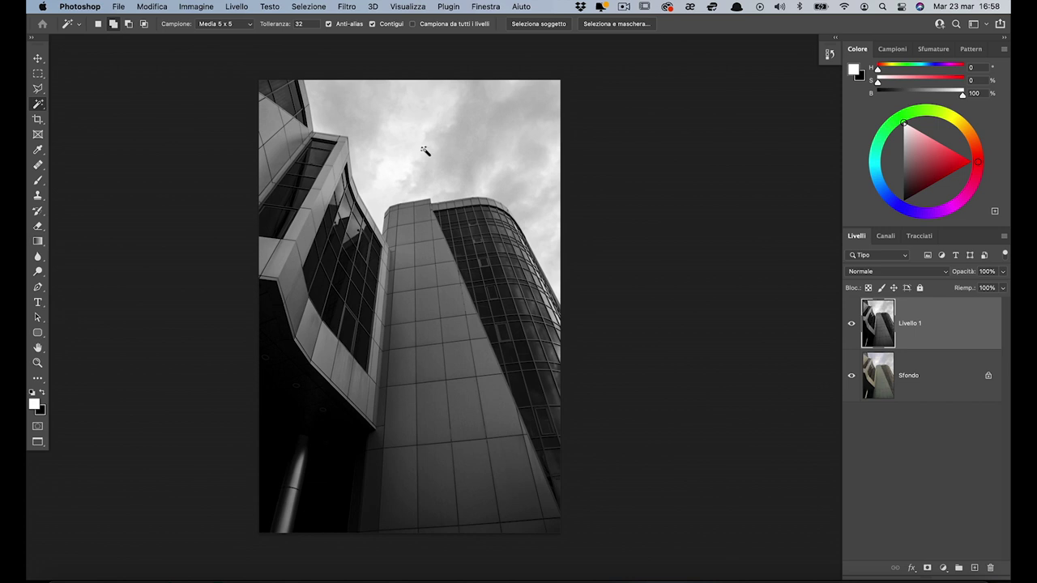
{"action": "left_click", "coordinate": [424, 151]}
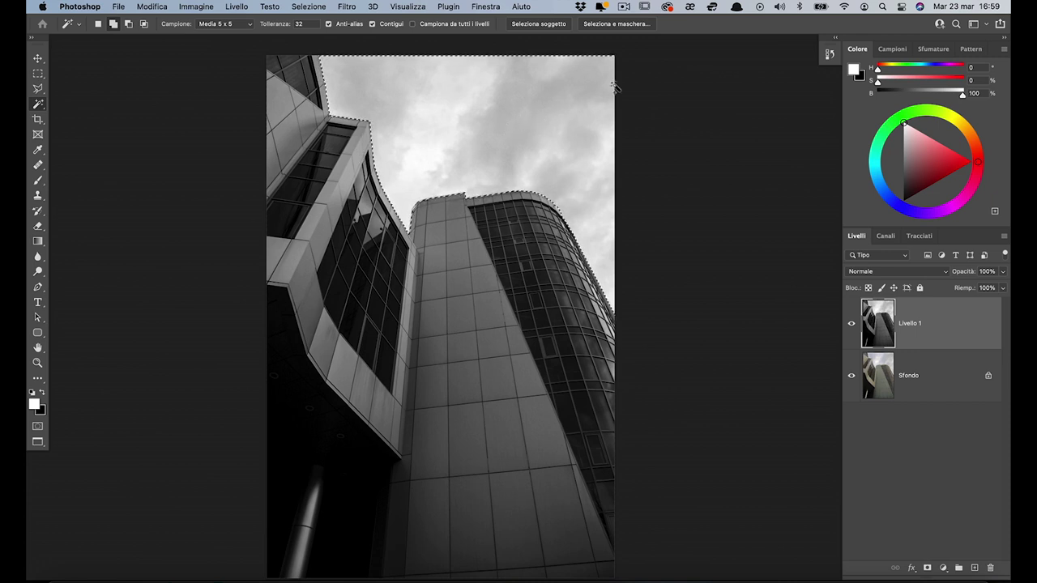
{"action": "left_click", "coordinate": [311, 4]}
Step: Copy the selected buildings onto their own layer and hide the layers beneath
{"action": "left_click", "coordinate": [312, 51]}
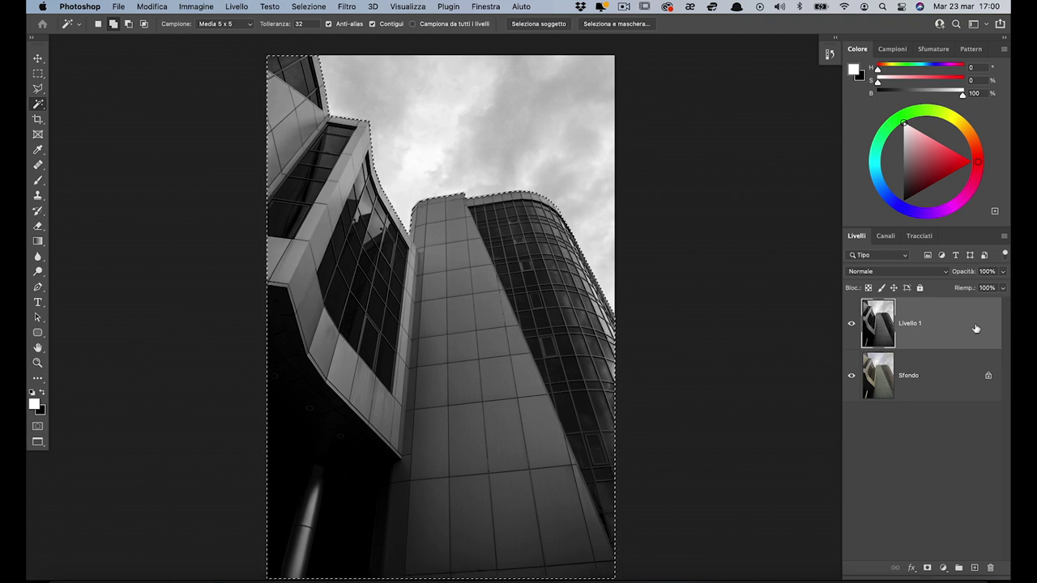
{"action": "key", "text": "super+j"}
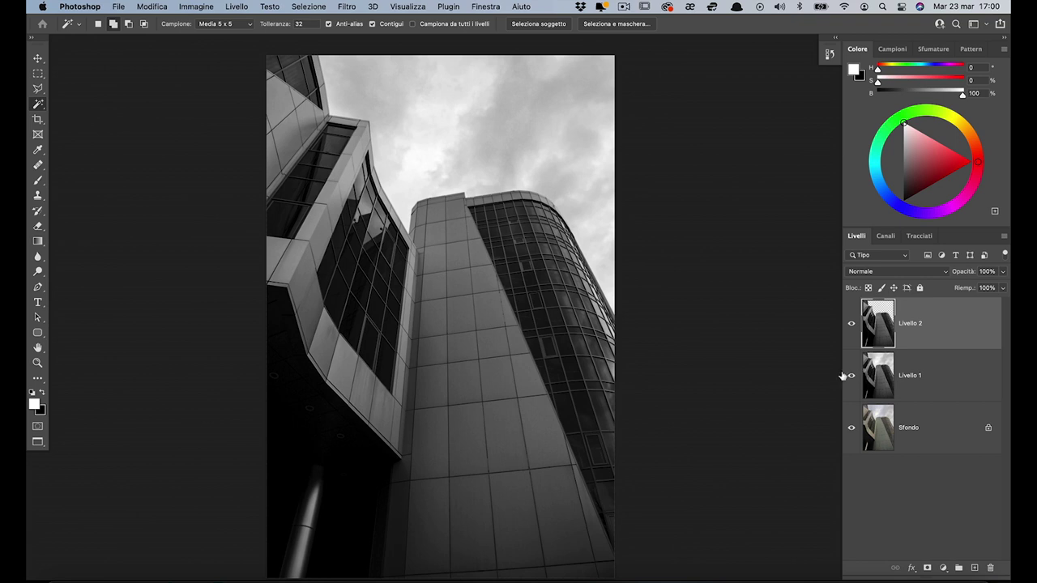
{"action": "left_click_drag", "start_coordinate": [850, 377], "coordinate": [851, 438]}
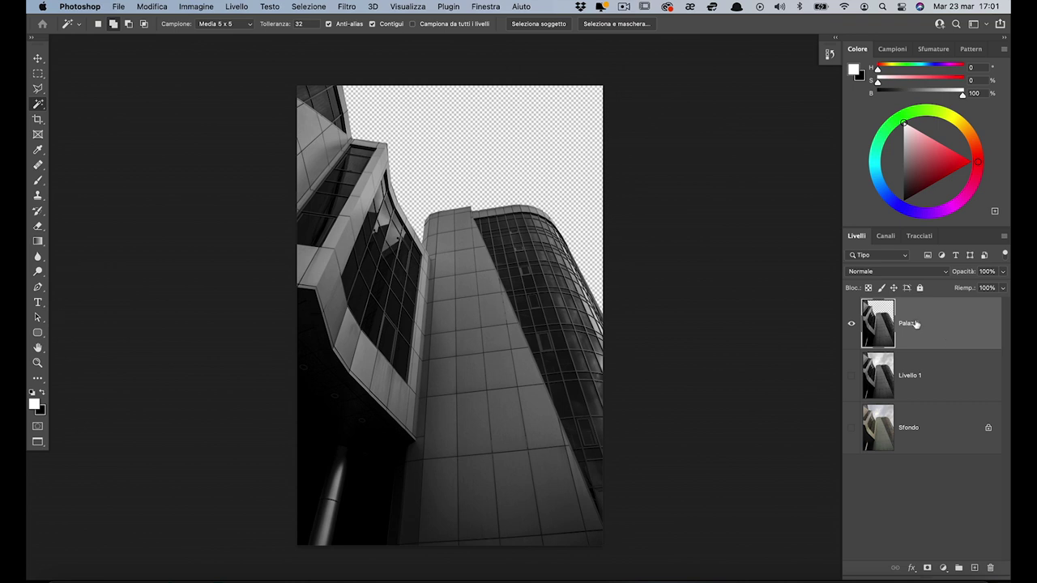
Step: Add a Tinta unita fill layer in black #000000 below the buildings layer
{"action": "left_click", "coordinate": [952, 391]}
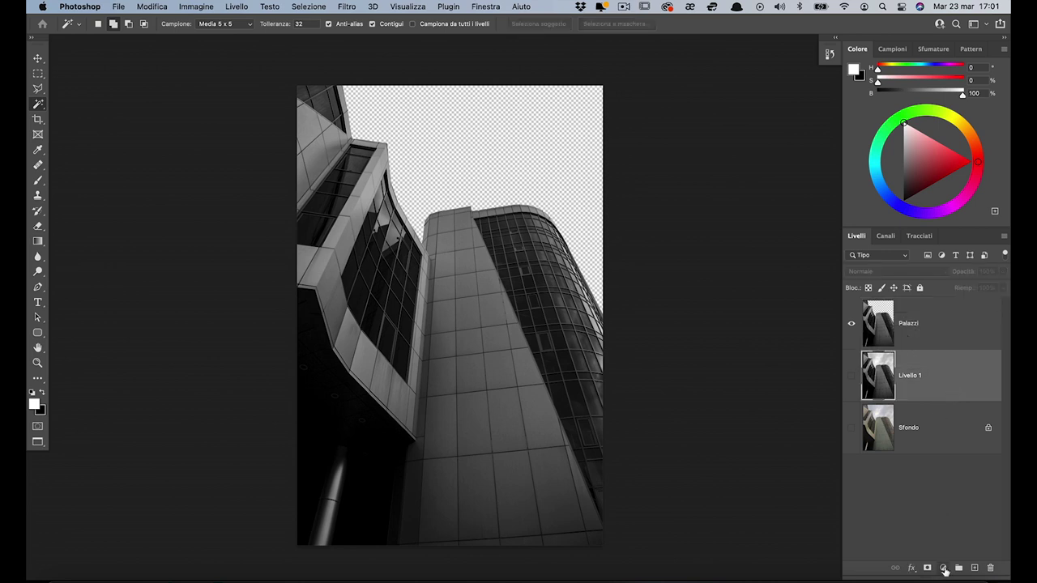
{"action": "left_click", "coordinate": [943, 568]}
{"action": "left_click", "coordinate": [922, 302]}
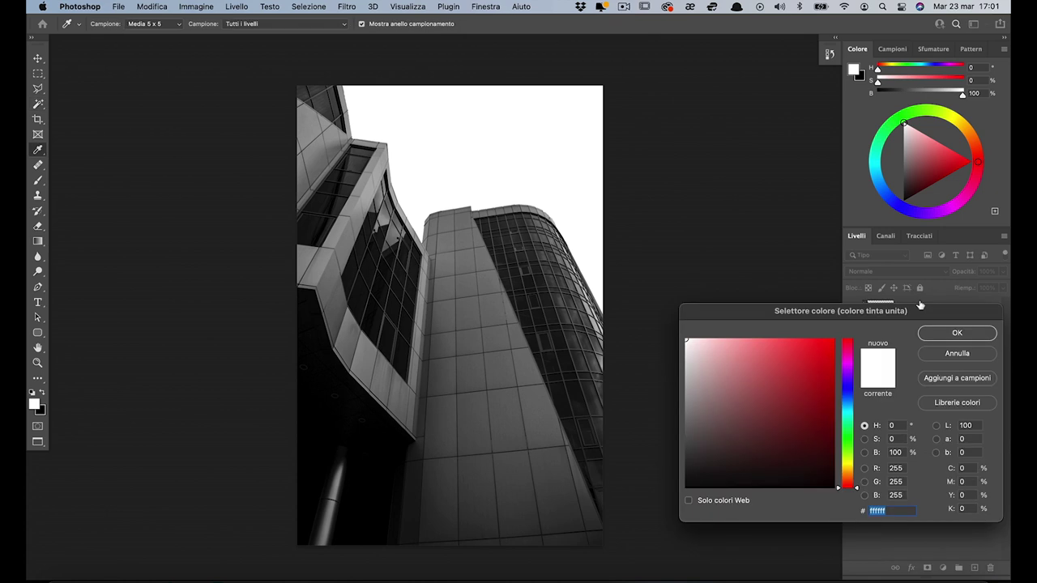
{"action": "left_click", "coordinate": [710, 451]}
{"action": "left_click_drag", "start_coordinate": [709, 452], "coordinate": [686, 488]}
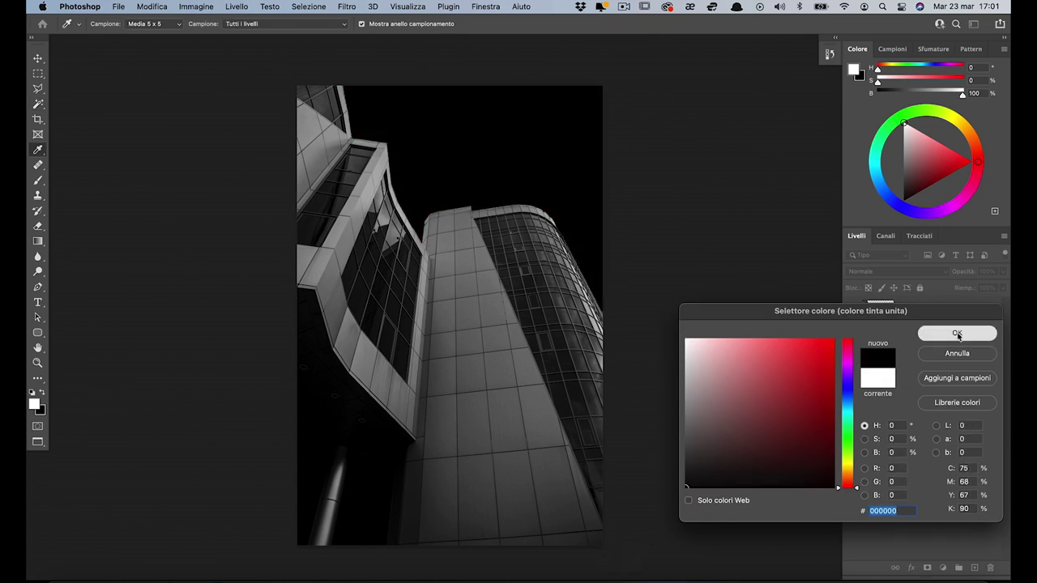
{"action": "left_click", "coordinate": [958, 337]}
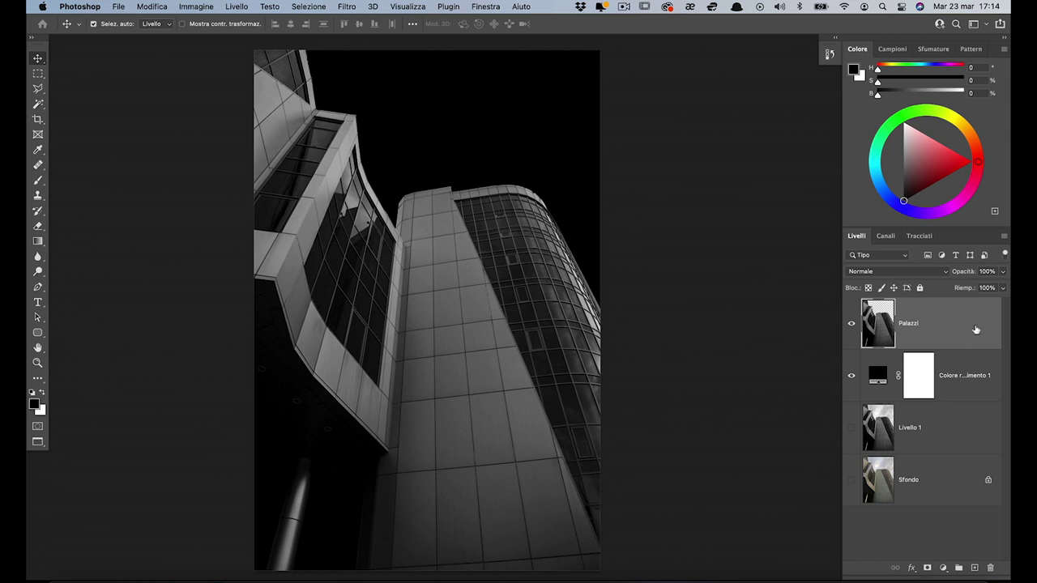
Step: Convert the Palazzi layer to a smart object and open Camera Raw on it
{"action": "right_click", "coordinate": [976, 329]}
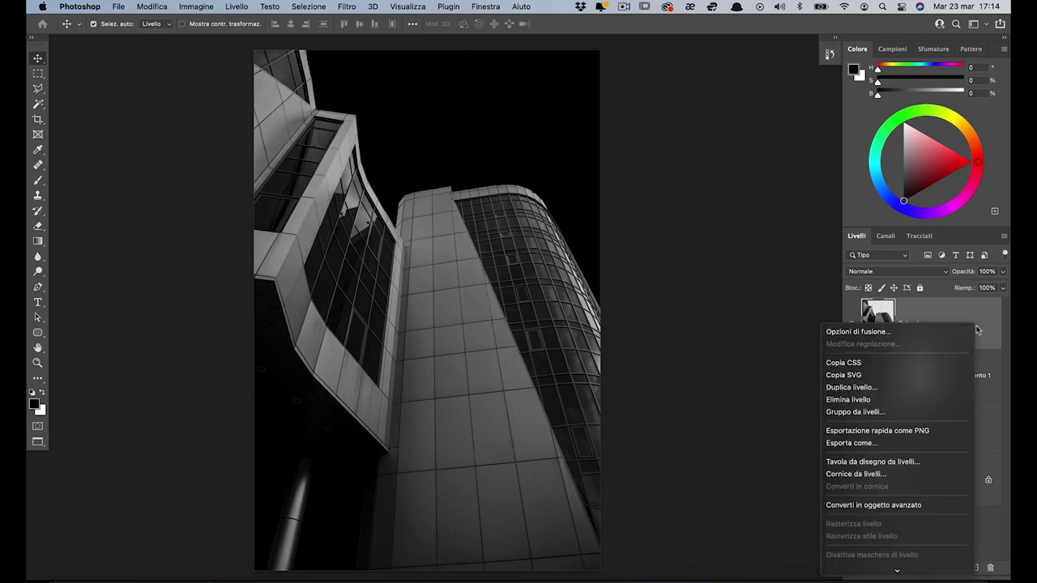
{"action": "left_click", "coordinate": [905, 505]}
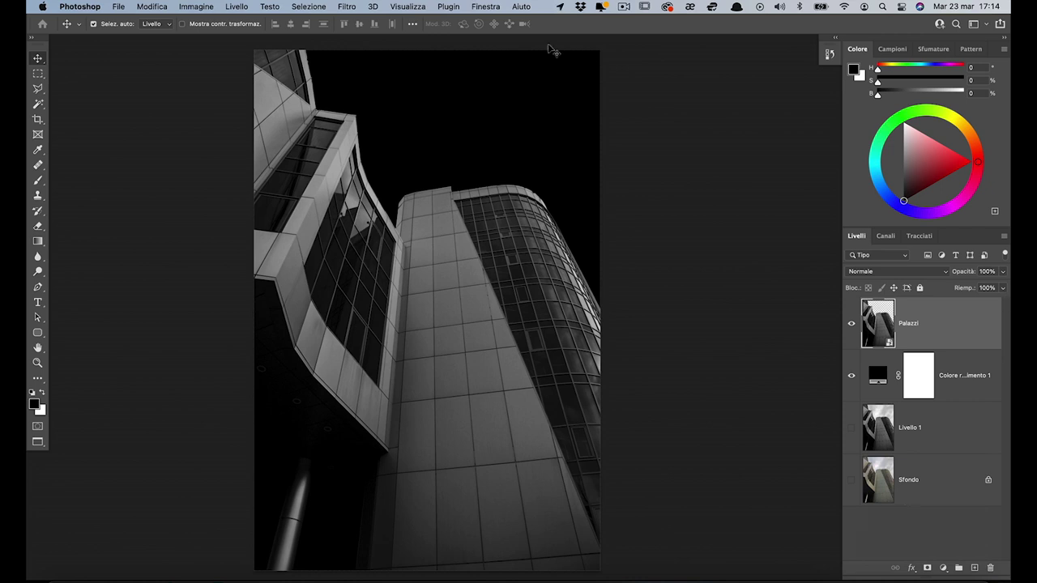
{"action": "left_click", "coordinate": [355, 7]}
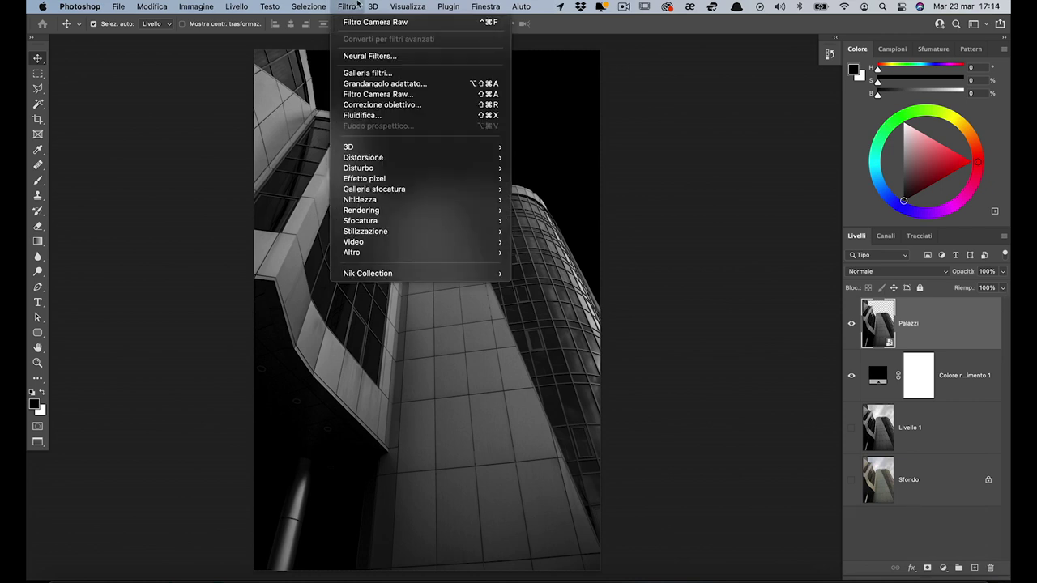
{"action": "left_click", "coordinate": [377, 94]}
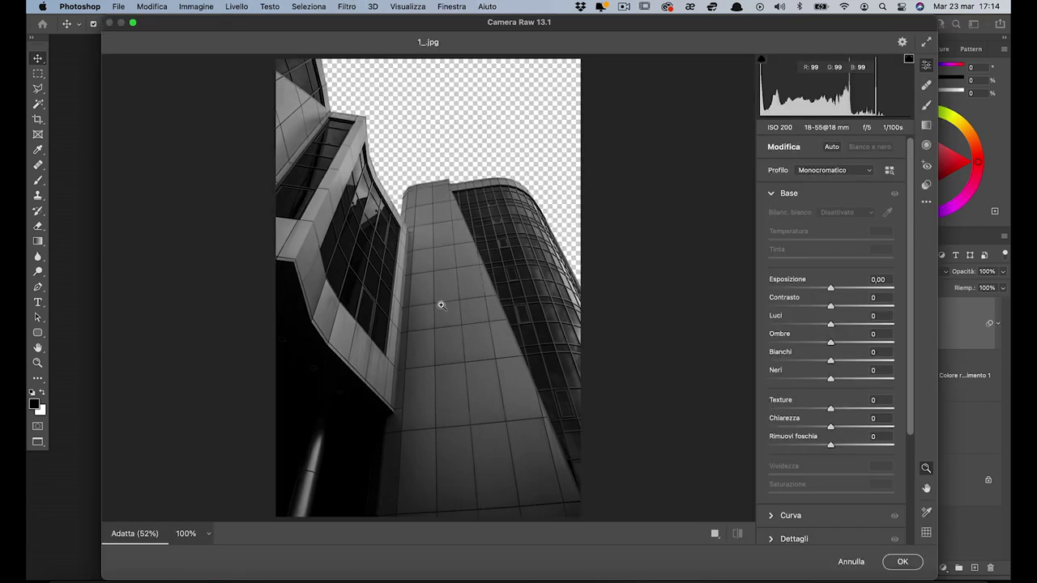
Step: Darken the exposure to -3,80 and set a radial filter at +0,95 exposure
{"action": "left_click_drag", "start_coordinate": [830, 287], "coordinate": [783, 291]}
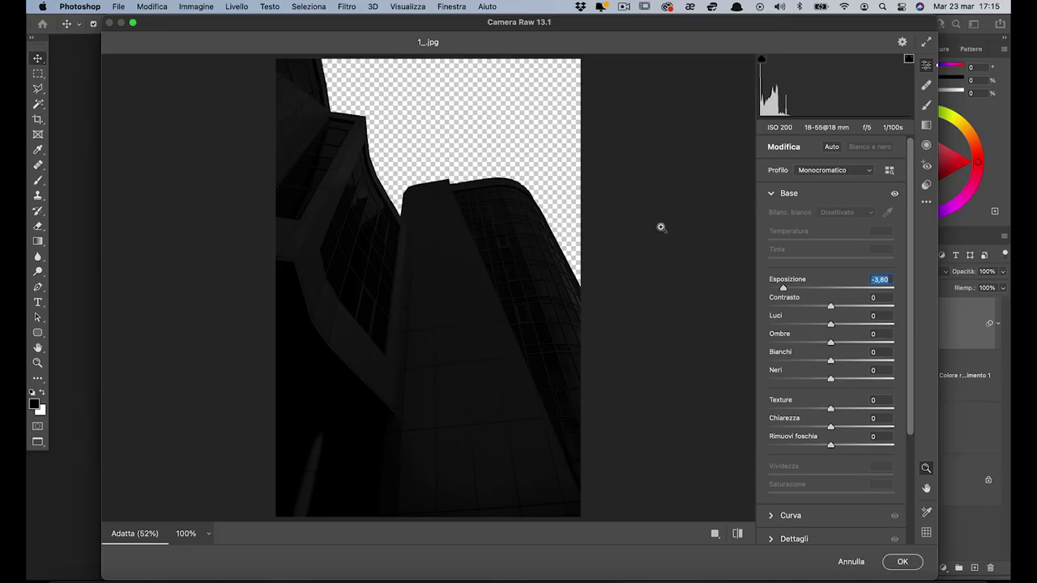
{"action": "key", "text": "j"}
{"action": "left_click_drag", "start_coordinate": [889, 333], "coordinate": [846, 333]}
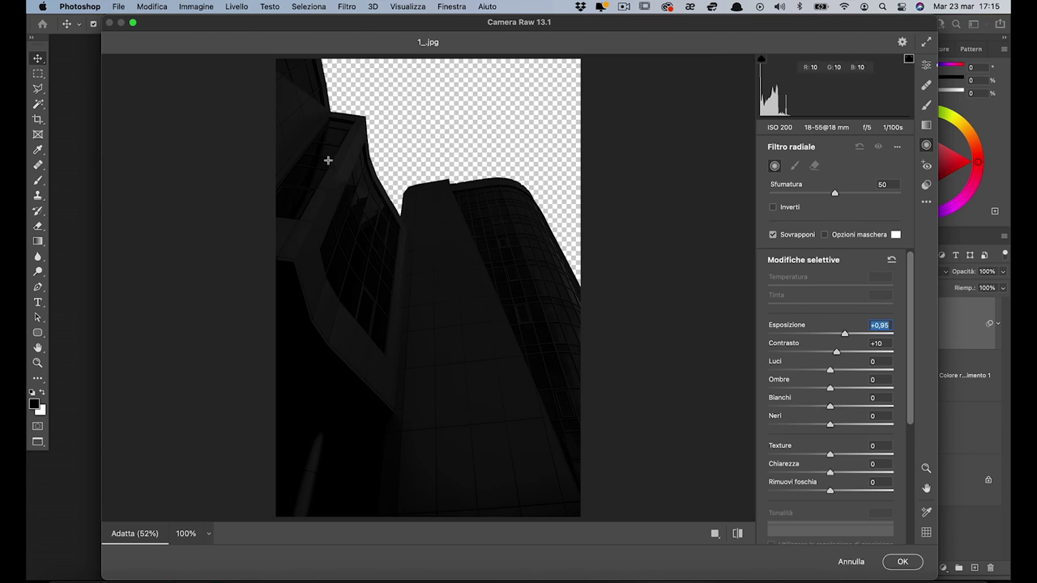
Step: Draw a radial filter over the central tower at Esposizione +4,00
{"action": "mouse_move", "coordinate": [330, 166]}
{"action": "left_mouse_down"}
{"action": "mouse_move", "coordinate": [372, 300]}
{"action": "mouse_move", "coordinate": [363, 209]}
{"action": "mouse_move", "coordinate": [373, 301]}
{"action": "mouse_move", "coordinate": [351, 294]}
{"action": "mouse_move", "coordinate": [362, 295]}
{"action": "left_mouse_up"}
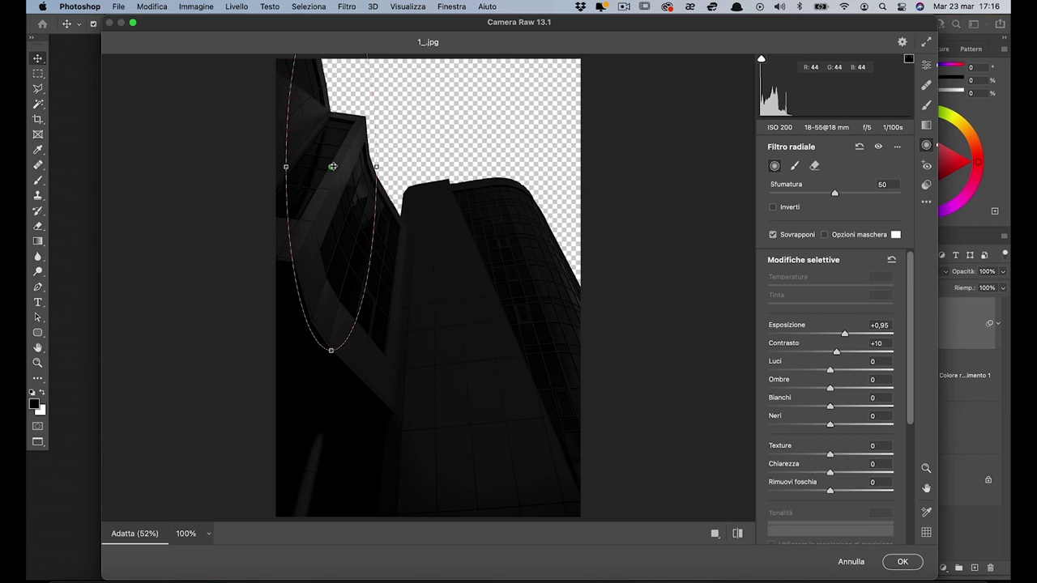
{"action": "mouse_move", "coordinate": [343, 169]}
{"action": "left_mouse_down"}
{"action": "mouse_move", "coordinate": [508, 214]}
{"action": "mouse_move", "coordinate": [347, 204]}
{"action": "mouse_move", "coordinate": [443, 213]}
{"action": "left_mouse_up"}
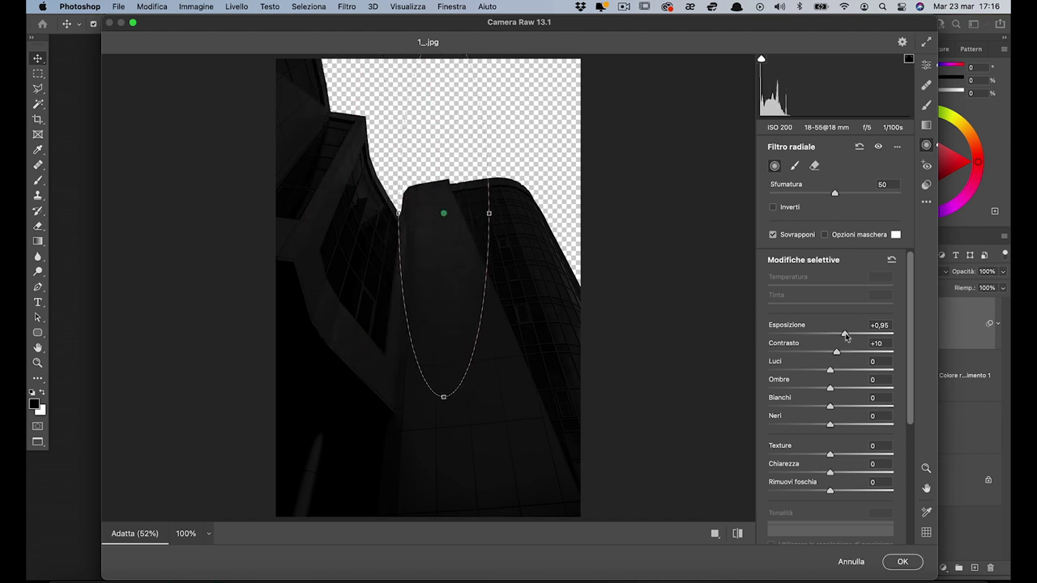
{"action": "left_click_drag", "start_coordinate": [844, 333], "coordinate": [857, 333]}
{"action": "left_click_drag", "start_coordinate": [888, 342], "coordinate": [895, 343]}
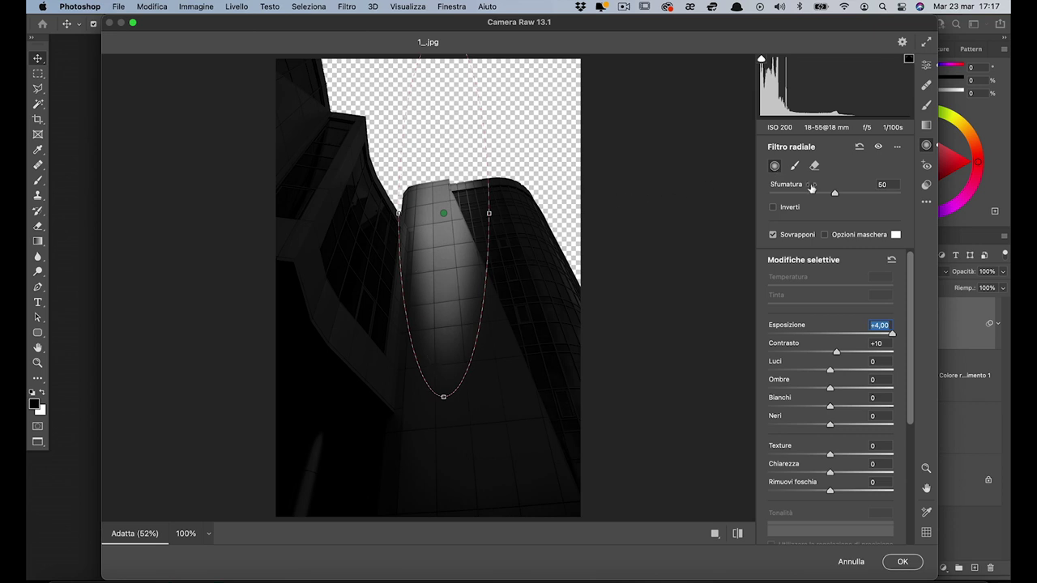
{"action": "left_click", "coordinate": [894, 185]}
{"action": "left_click", "coordinate": [773, 235]}
{"action": "left_click", "coordinate": [773, 235]}
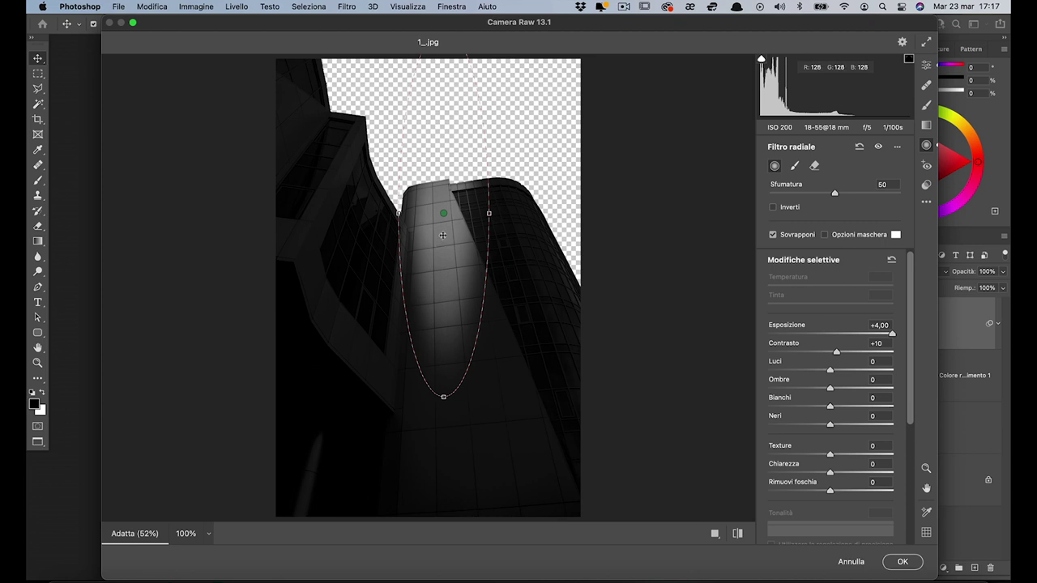
Step: Reshape the beam into a thin tilted strip reaching the sky, placed on the right tower
{"action": "left_click_drag", "start_coordinate": [488, 213], "coordinate": [494, 213]}
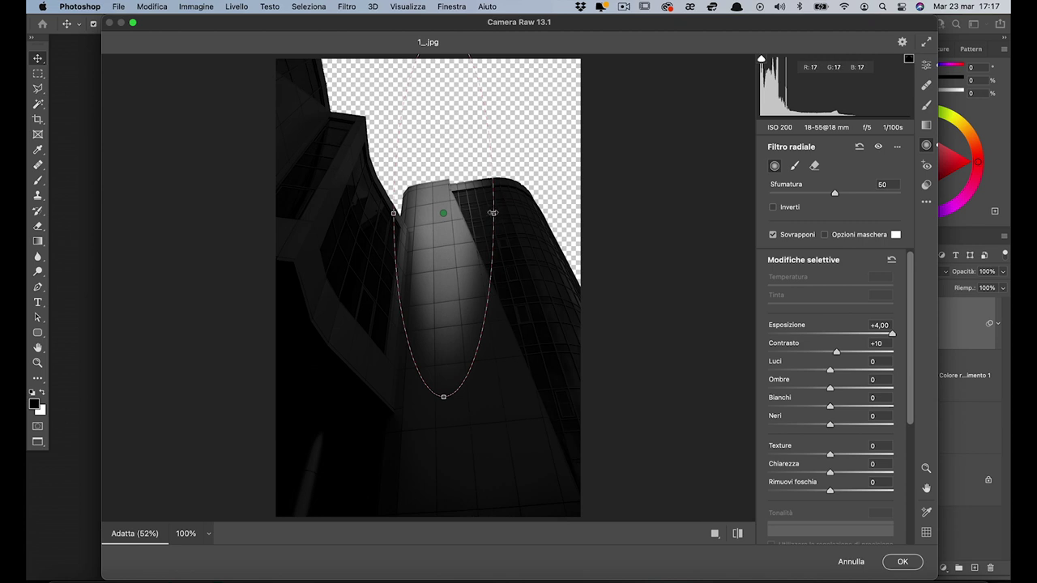
{"action": "mouse_move", "coordinate": [493, 213]}
{"action": "left_mouse_down"}
{"action": "mouse_move", "coordinate": [446, 211]}
{"action": "mouse_move", "coordinate": [481, 212]}
{"action": "left_mouse_up"}
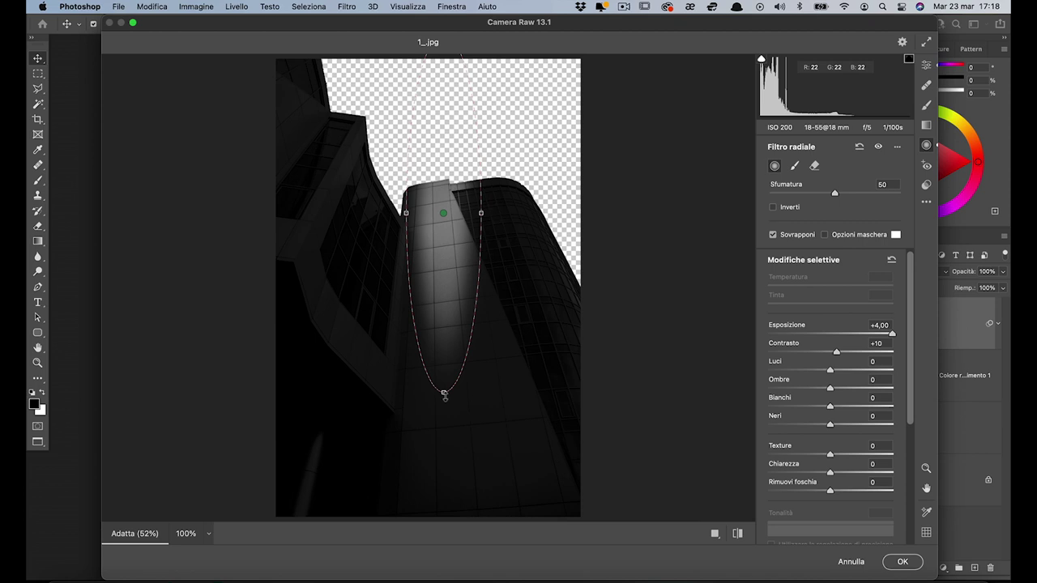
{"action": "left_click_drag", "start_coordinate": [443, 392], "coordinate": [464, 456]}
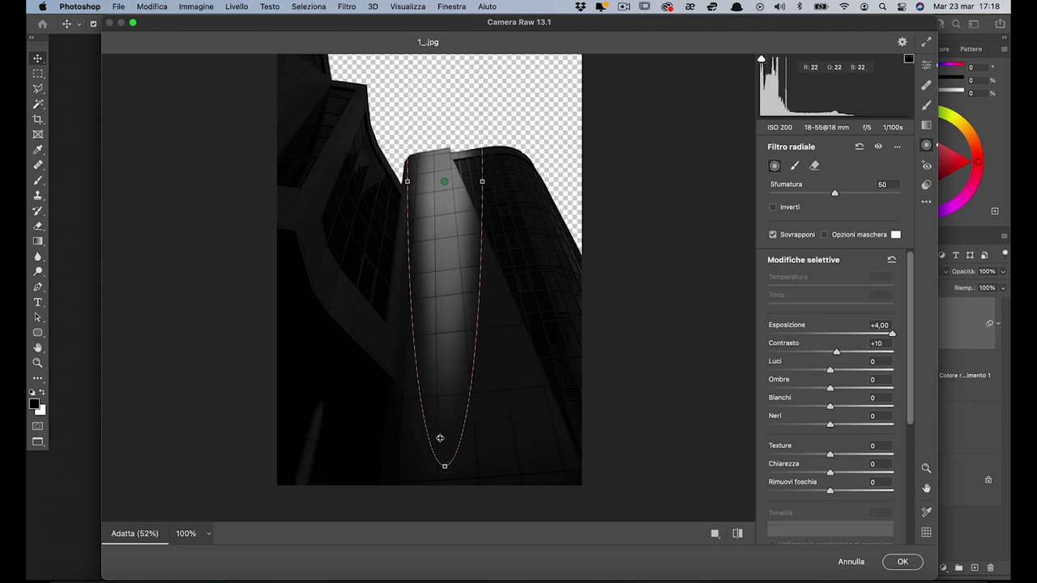
{"action": "mouse_move", "coordinate": [445, 475]}
{"action": "left_mouse_down"}
{"action": "mouse_move", "coordinate": [463, 483]}
{"action": "mouse_move", "coordinate": [590, 425]}
{"action": "mouse_move", "coordinate": [428, 497]}
{"action": "mouse_move", "coordinate": [482, 480]}
{"action": "mouse_move", "coordinate": [478, 465]}
{"action": "left_mouse_up"}
{"action": "left_click_drag", "start_coordinate": [482, 177], "coordinate": [474, 168]}
{"action": "mouse_move", "coordinate": [495, 468]}
{"action": "left_mouse_down"}
{"action": "mouse_move", "coordinate": [567, 435]}
{"action": "mouse_move", "coordinate": [537, 440]}
{"action": "mouse_move", "coordinate": [523, 456]}
{"action": "left_mouse_up"}
{"action": "left_click_drag", "start_coordinate": [441, 181], "coordinate": [498, 173]}
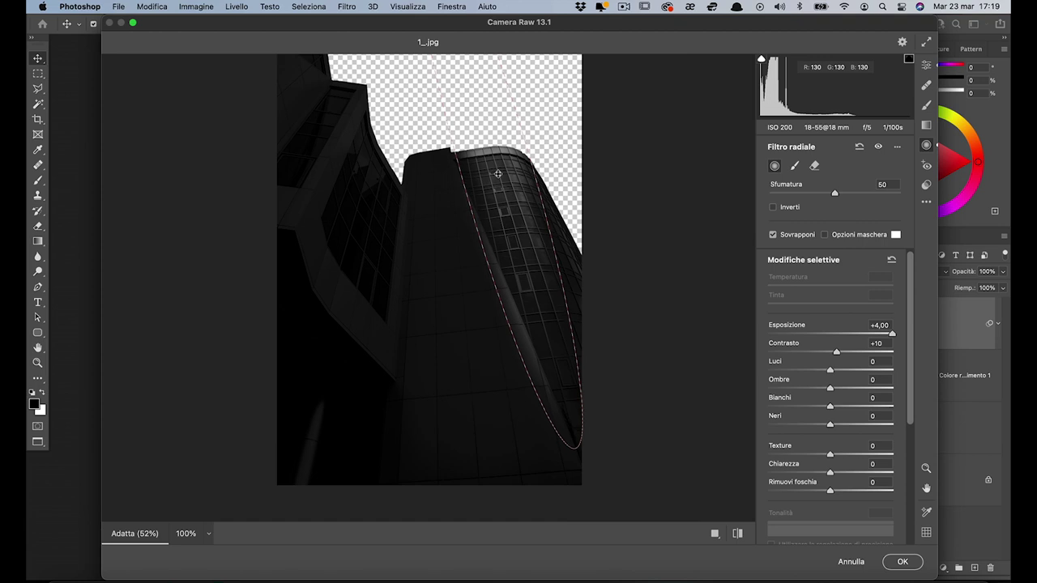
{"action": "left_click_drag", "start_coordinate": [575, 447], "coordinate": [600, 437]}
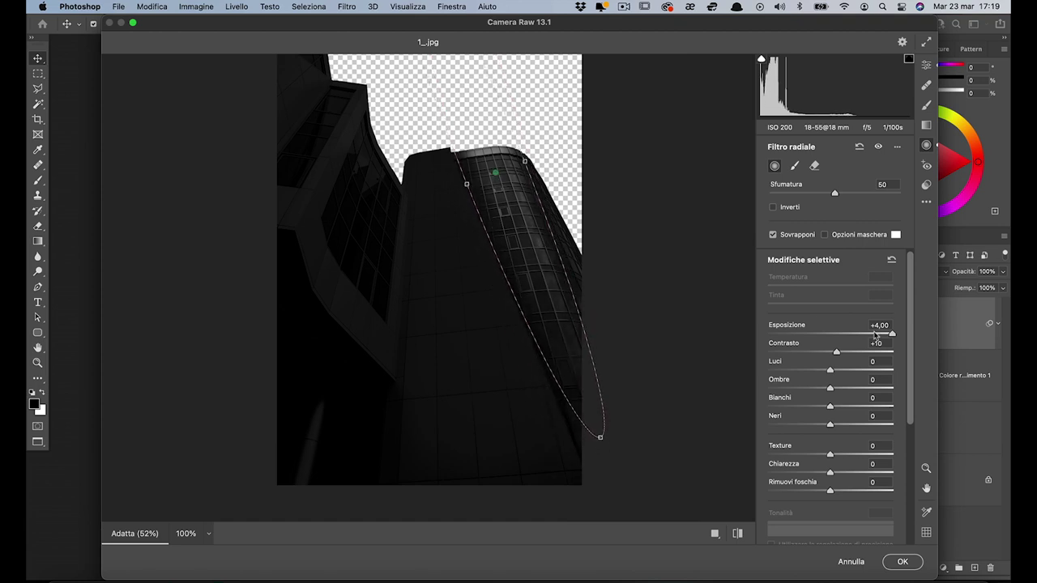
Step: Duplicate the beam onto the central tower, stretched toward the sky, and view its mask
{"action": "right_click", "coordinate": [495, 174]}
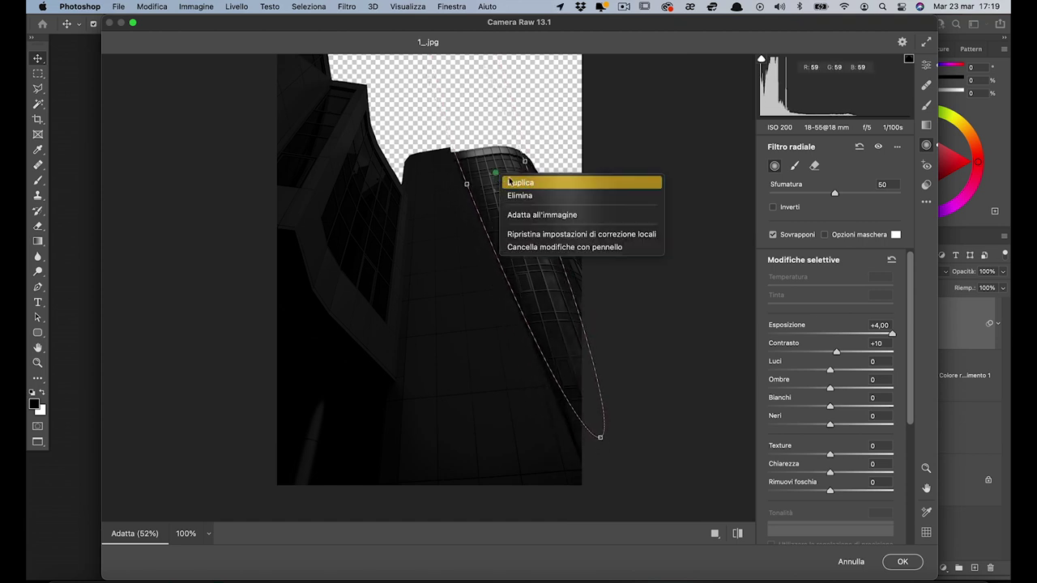
{"action": "left_click", "coordinate": [523, 179]}
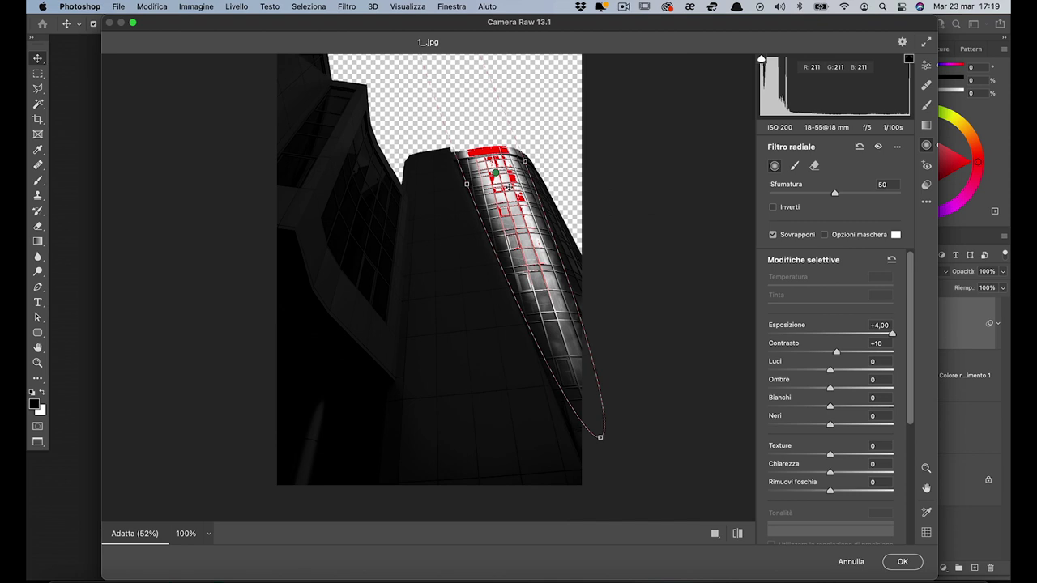
{"action": "left_click_drag", "start_coordinate": [509, 187], "coordinate": [510, 188]}
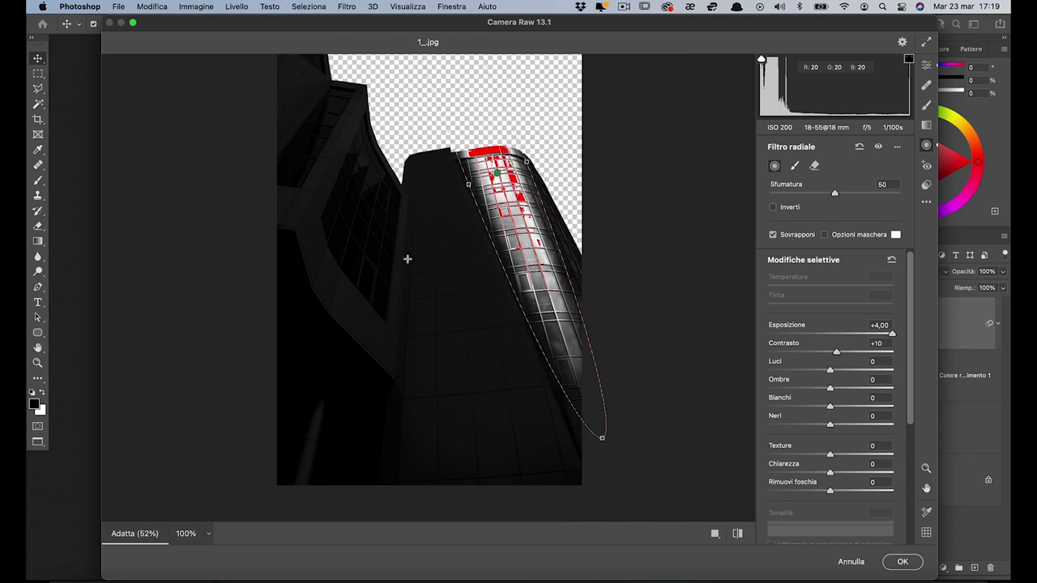
{"action": "mouse_move", "coordinate": [499, 186]}
{"action": "left_mouse_down"}
{"action": "mouse_move", "coordinate": [438, 206]}
{"action": "mouse_move", "coordinate": [428, 182]}
{"action": "left_mouse_up"}
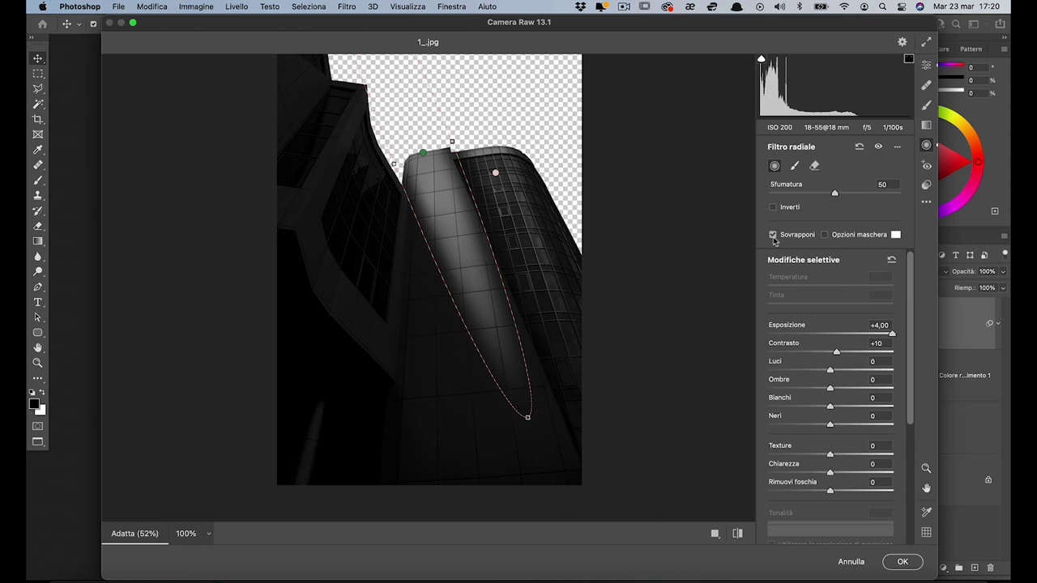
{"action": "left_click_drag", "start_coordinate": [394, 163], "coordinate": [397, 174]}
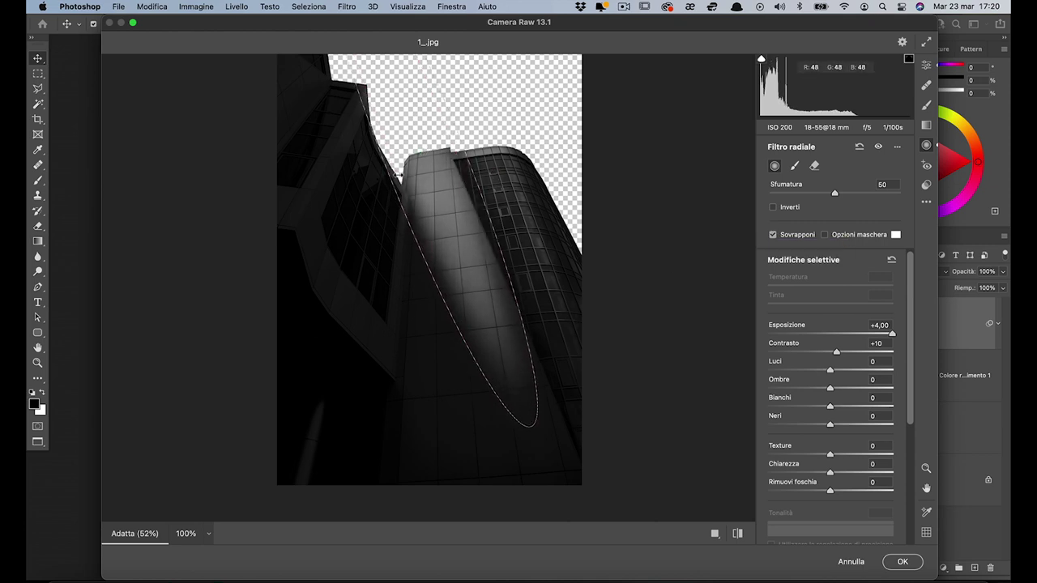
{"action": "right_click", "coordinate": [440, 193]}
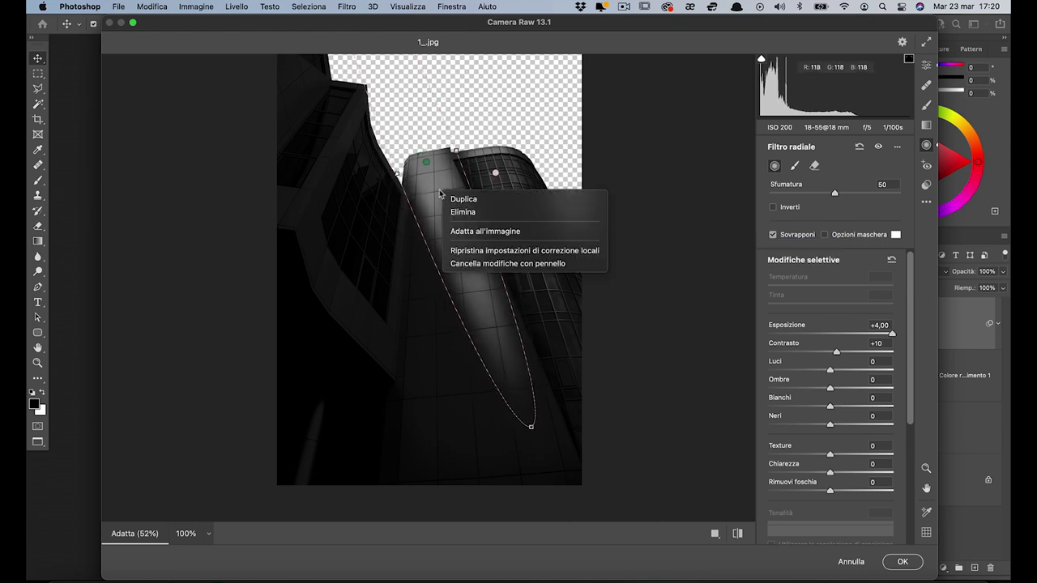
{"action": "key", "text": "Escape"}
{"action": "key", "text": "y"}
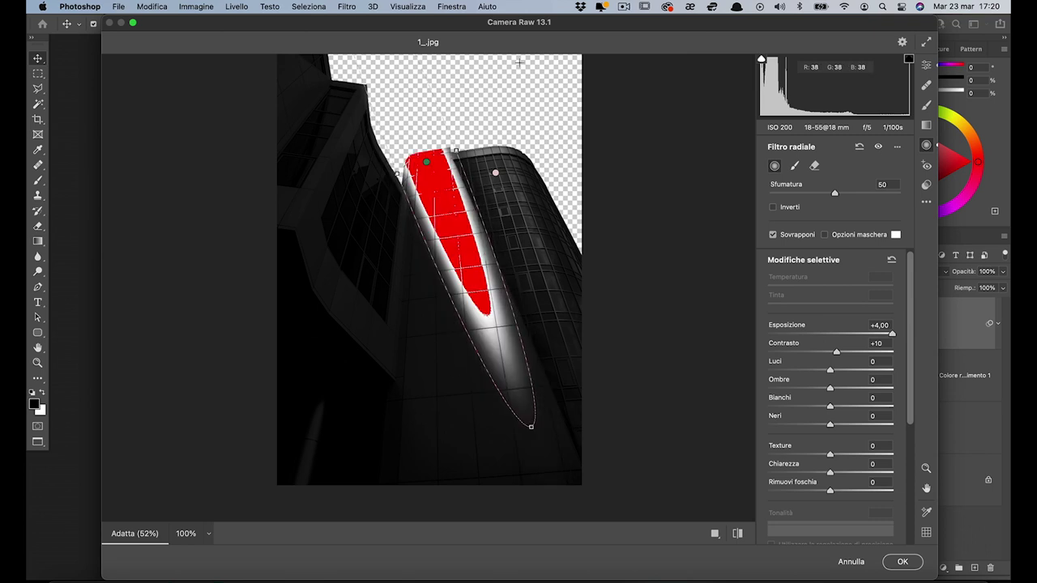
Step: Place a beam copy on the left building, narrowed, nearly vertical and extended downward
{"action": "mouse_move", "coordinate": [427, 162]}
{"action": "left_mouse_down"}
{"action": "mouse_move", "coordinate": [314, 152]}
{"action": "mouse_move", "coordinate": [331, 117]}
{"action": "left_mouse_up"}
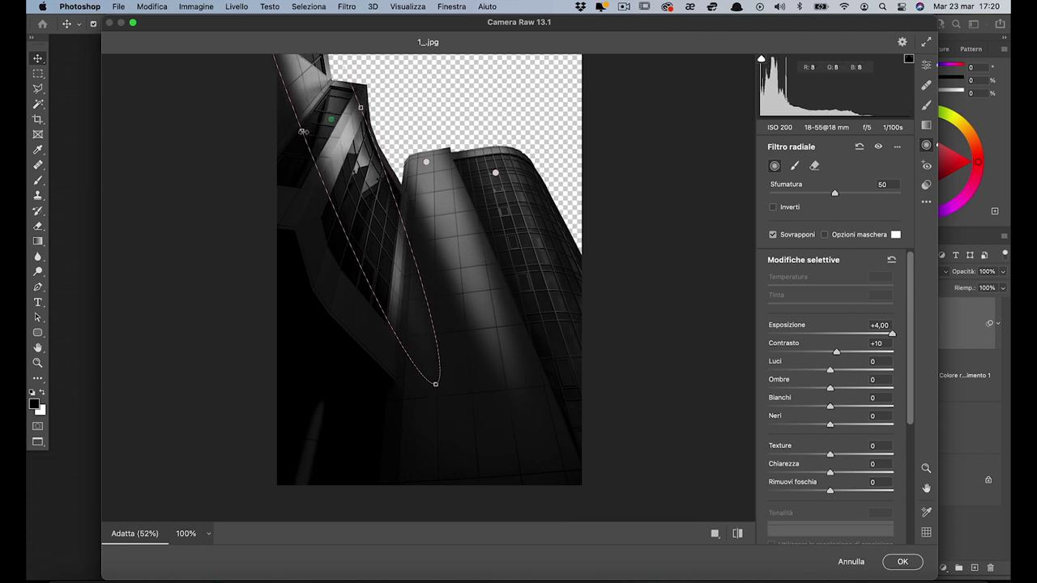
{"action": "left_click_drag", "start_coordinate": [303, 131], "coordinate": [291, 136]}
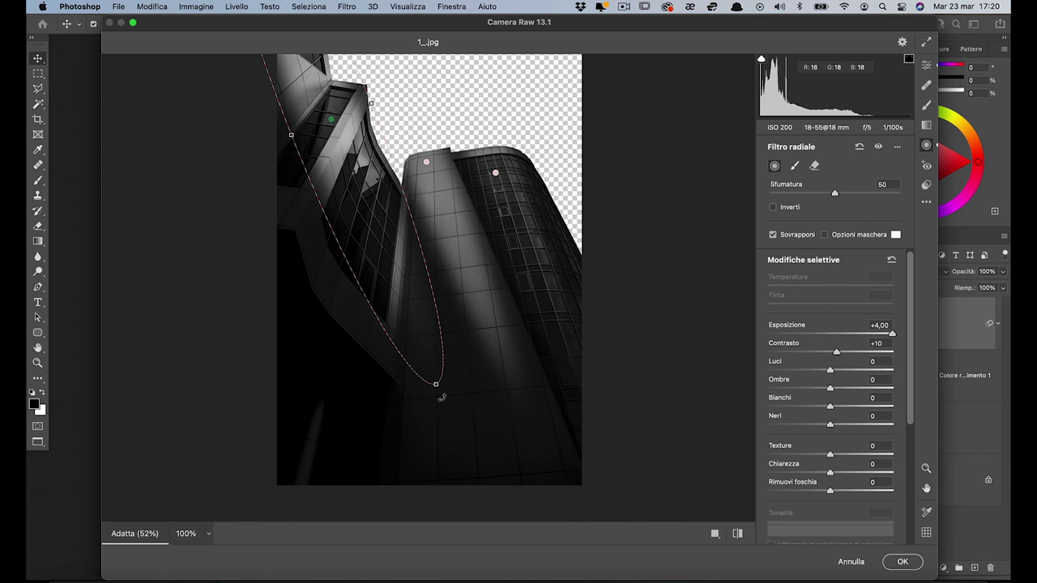
{"action": "left_click_drag", "start_coordinate": [441, 396], "coordinate": [197, 451]}
{"action": "mouse_move", "coordinate": [334, 171]}
{"action": "left_mouse_down"}
{"action": "mouse_move", "coordinate": [375, 183]}
{"action": "mouse_move", "coordinate": [373, 139]}
{"action": "left_mouse_up"}
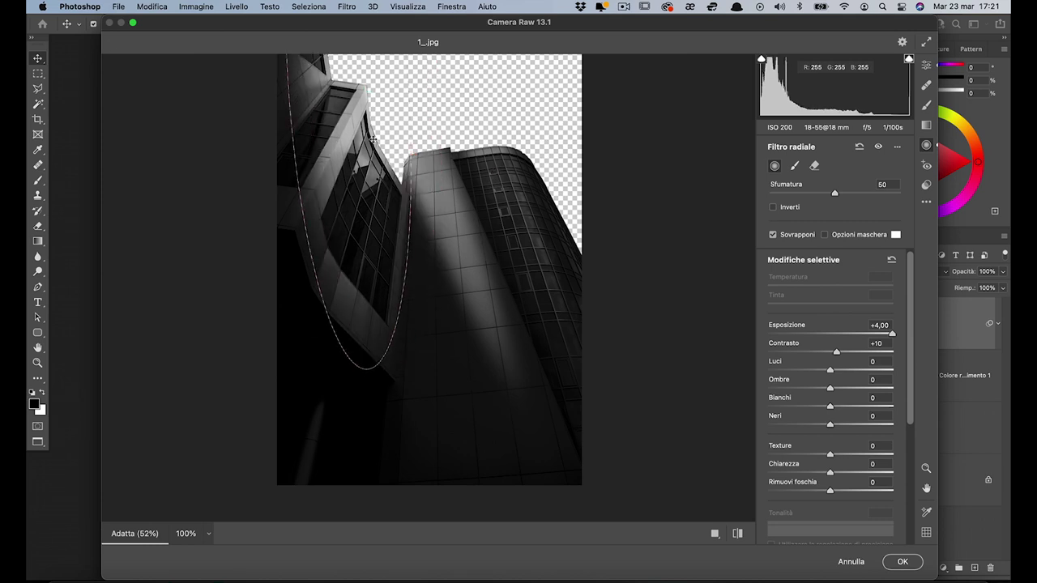
{"action": "left_click_drag", "start_coordinate": [373, 139], "coordinate": [370, 434]}
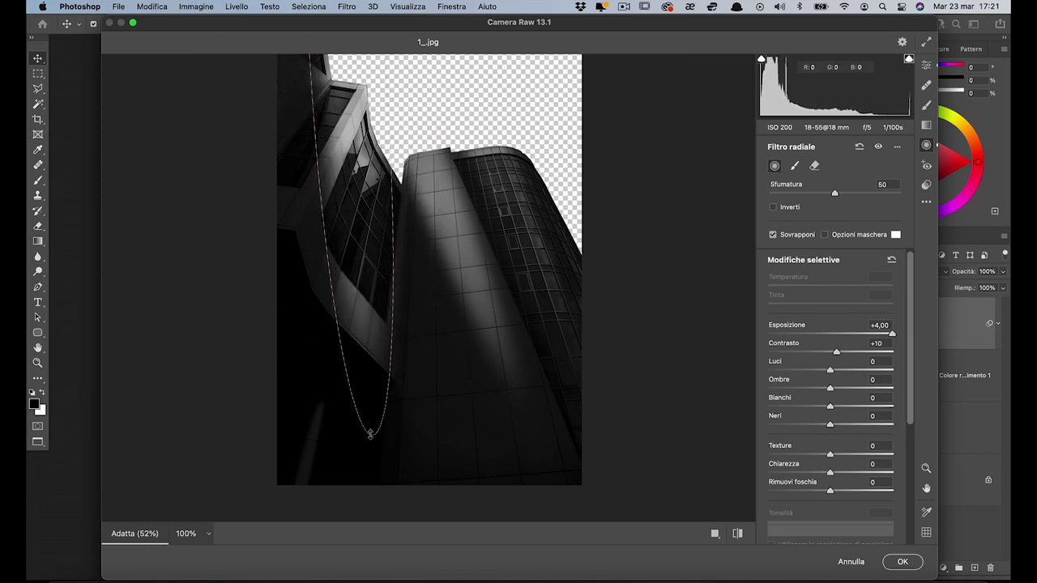
{"action": "right_click", "coordinate": [342, 219]}
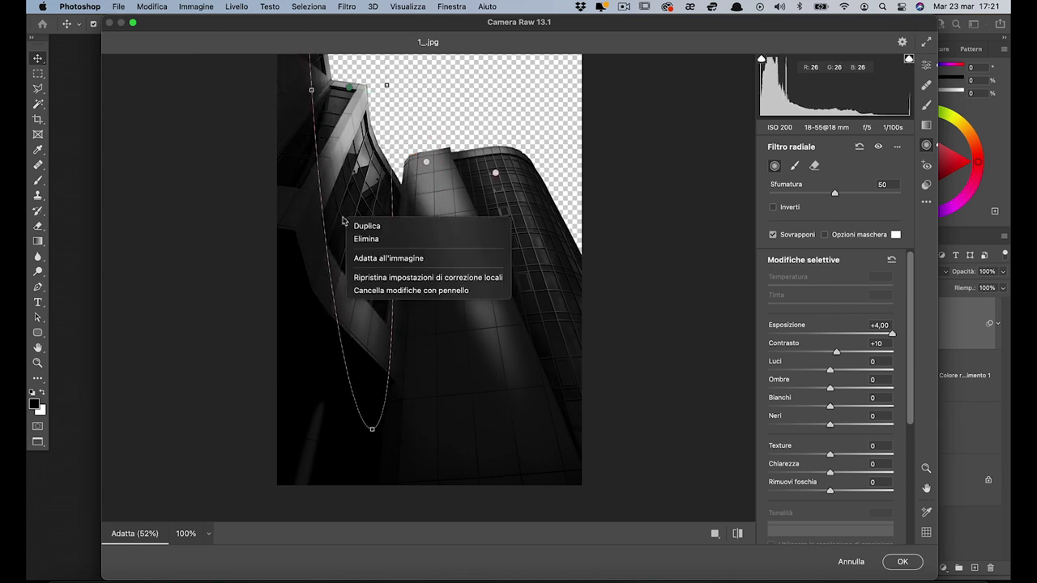
{"action": "left_click", "coordinate": [366, 226]}
{"action": "mouse_move", "coordinate": [353, 222]}
{"action": "left_mouse_down"}
{"action": "mouse_move", "coordinate": [469, 233]}
{"action": "mouse_move", "coordinate": [304, 418]}
{"action": "left_mouse_up"}
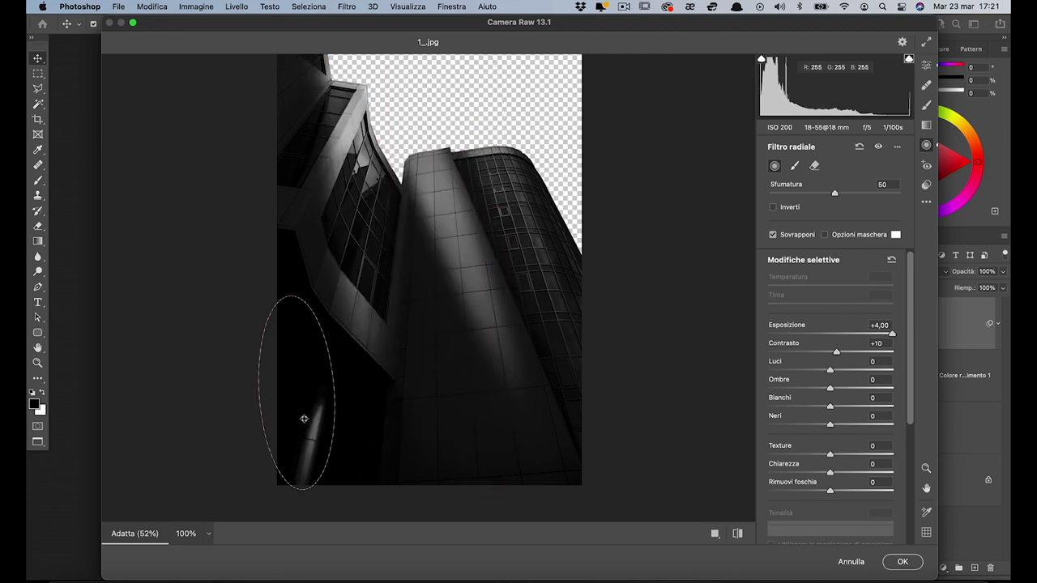
{"action": "mouse_move", "coordinate": [302, 297]}
{"action": "left_mouse_down"}
{"action": "mouse_move", "coordinate": [310, 372]}
{"action": "mouse_move", "coordinate": [323, 357]}
{"action": "left_mouse_up"}
{"action": "left_click_drag", "start_coordinate": [892, 333], "coordinate": [865, 339]}
{"action": "left_click", "coordinate": [865, 338]}
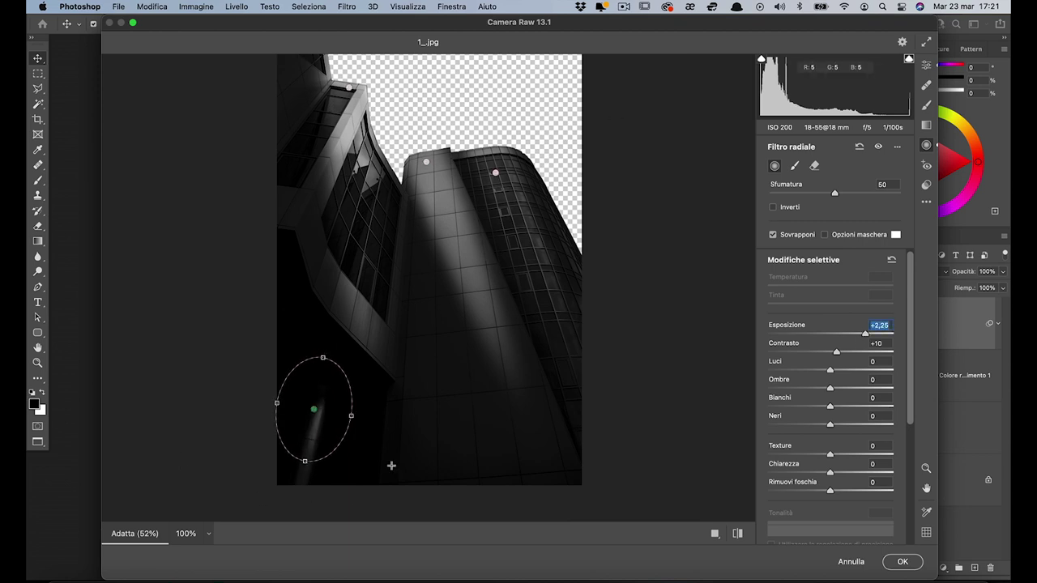
{"action": "key", "text": "p"}
{"action": "key", "text": "p"}
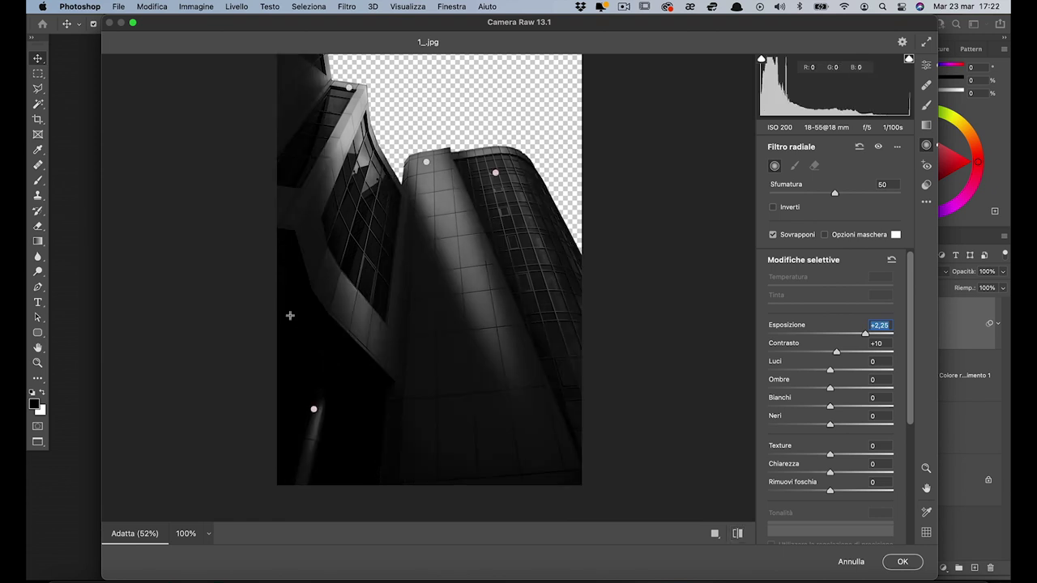
{"action": "left_click", "coordinate": [495, 172]}
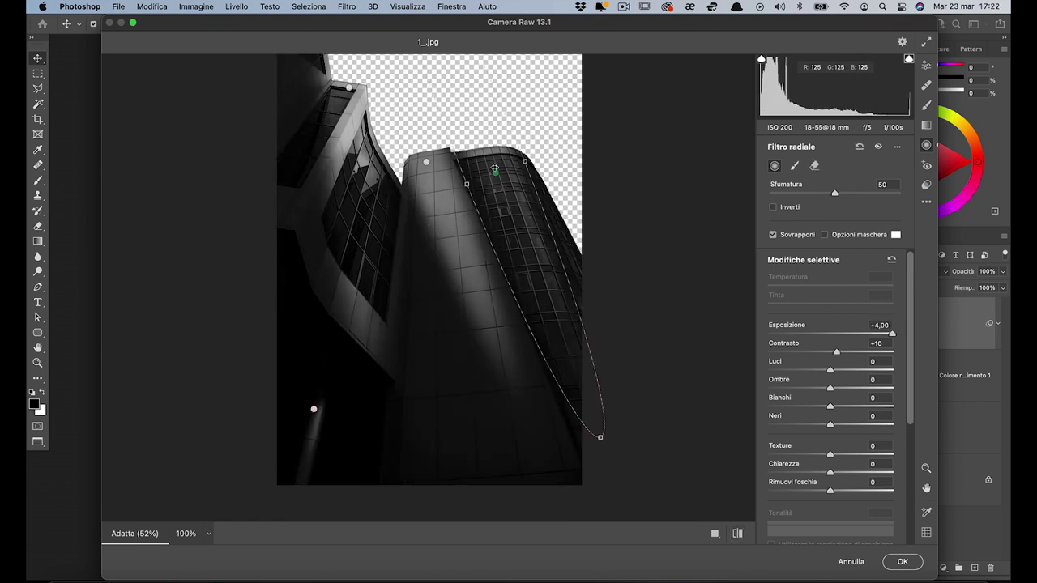
{"action": "right_click", "coordinate": [495, 172]}
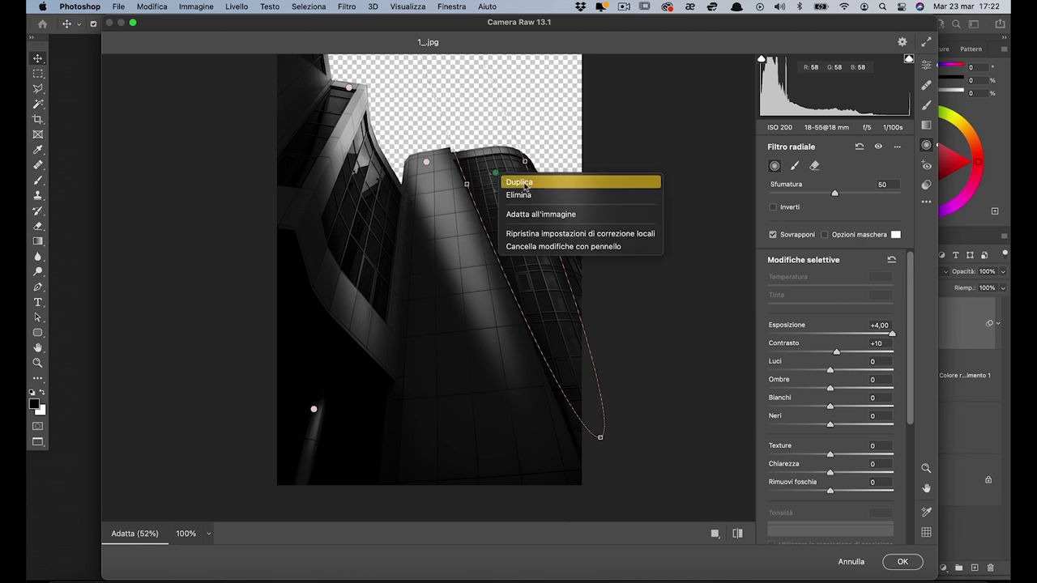
{"action": "left_click", "coordinate": [525, 183]}
{"action": "key", "text": "ctrl+z"}
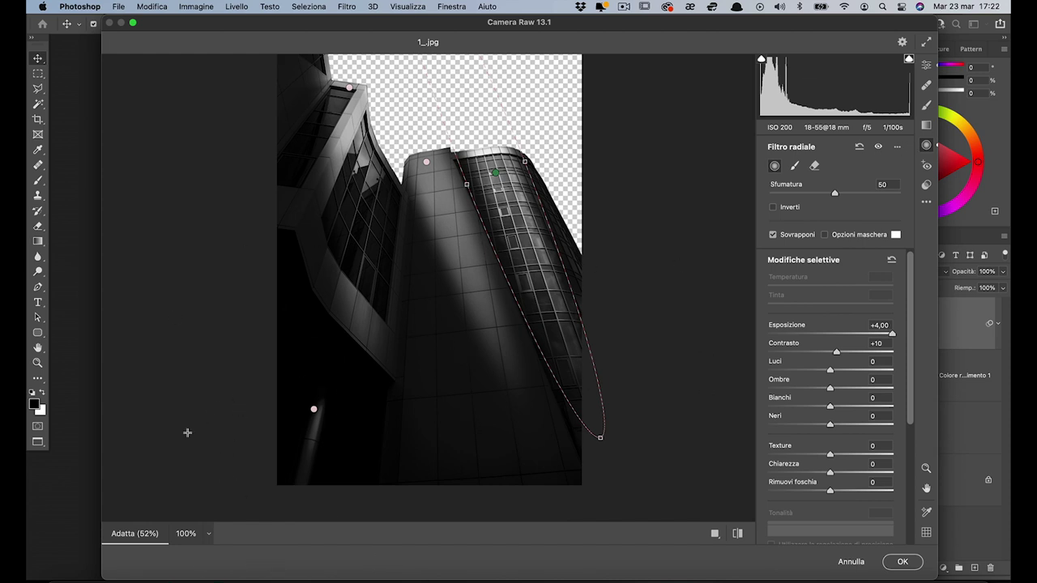
Step: Add a tall radial filter at Esposizione -1,30 over the building's base and apply Camera Raw
{"action": "mouse_move", "coordinate": [288, 358]}
{"action": "left_mouse_down"}
{"action": "mouse_move", "coordinate": [407, 433]}
{"action": "mouse_move", "coordinate": [420, 425]}
{"action": "mouse_move", "coordinate": [410, 424]}
{"action": "left_mouse_up"}
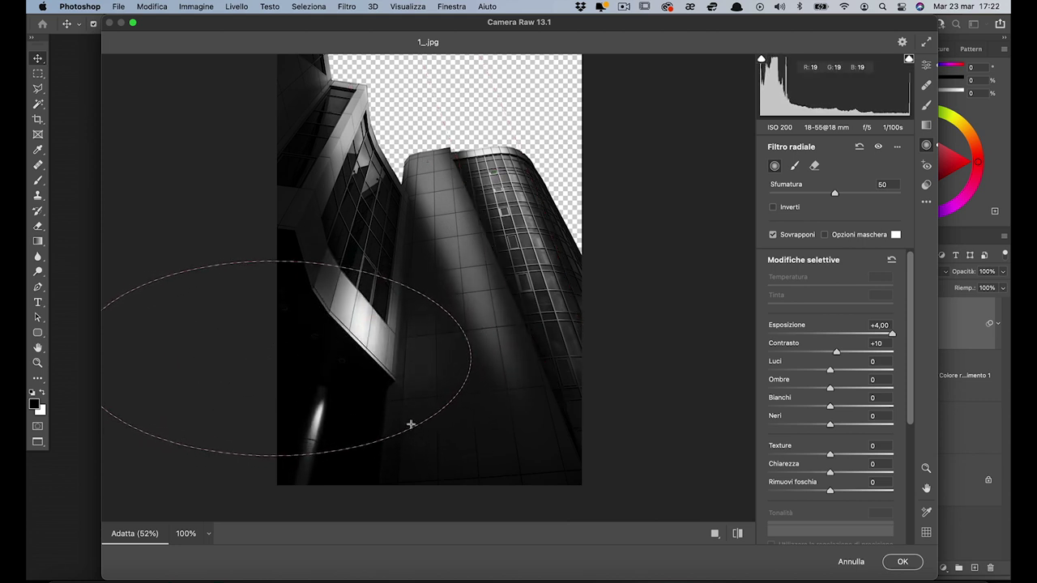
{"action": "left_click_drag", "start_coordinate": [279, 370], "coordinate": [413, 457]}
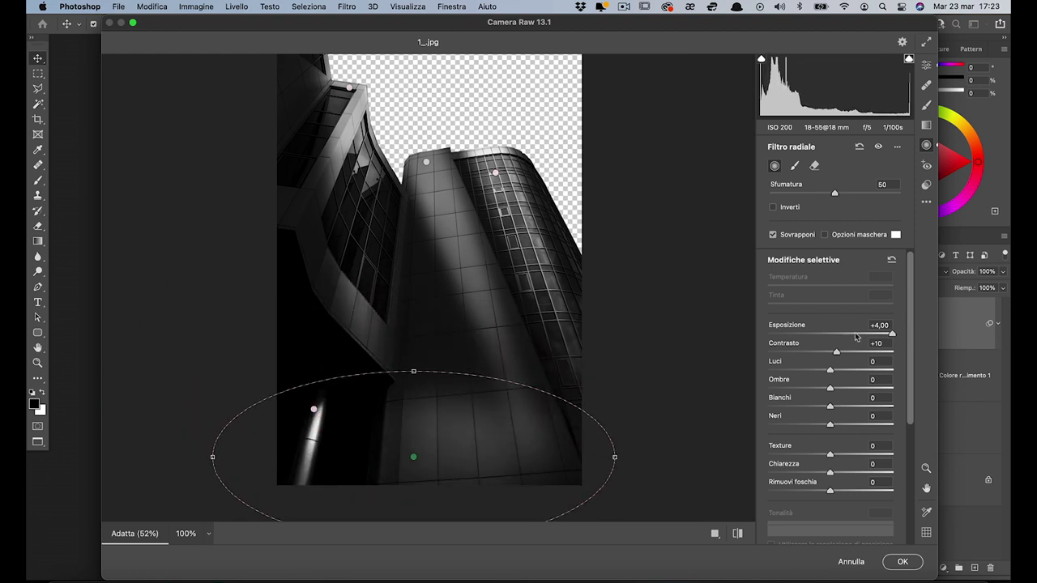
{"action": "left_click_drag", "start_coordinate": [856, 337], "coordinate": [810, 334]}
{"action": "left_click_drag", "start_coordinate": [413, 371], "coordinate": [414, 310]}
{"action": "left_click_drag", "start_coordinate": [415, 379], "coordinate": [417, 445]}
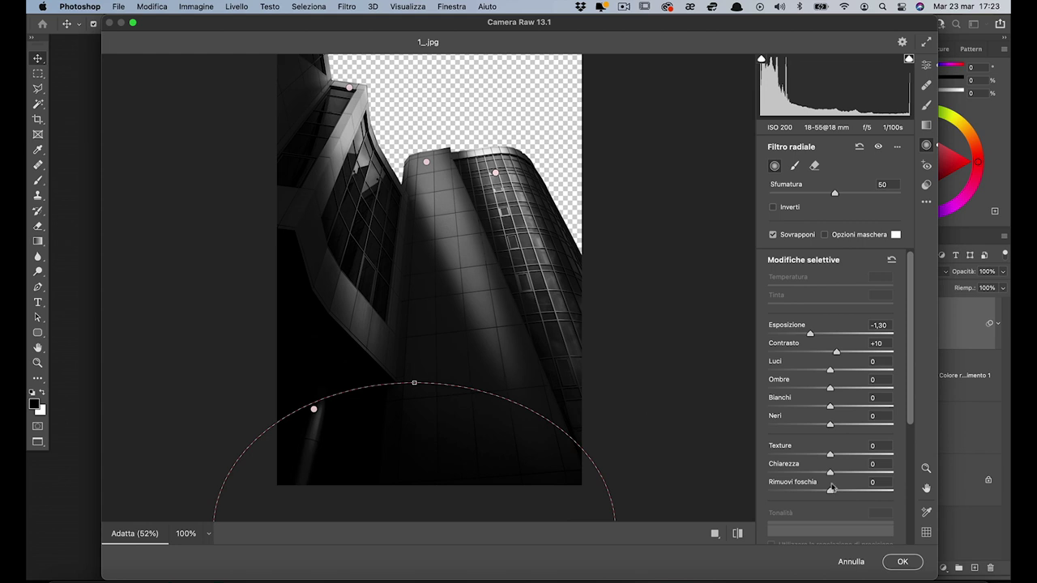
{"action": "left_click", "coordinate": [903, 562]}
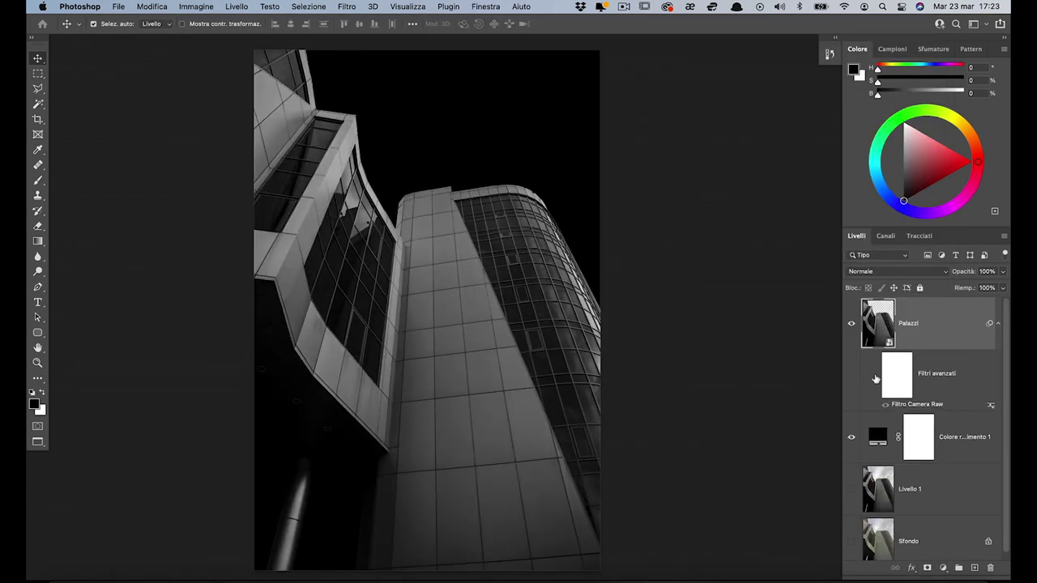
Step: Toggle the Palazzi smart filter to compare, then reopen its Camera Raw settings
{"action": "left_click", "coordinate": [874, 378]}
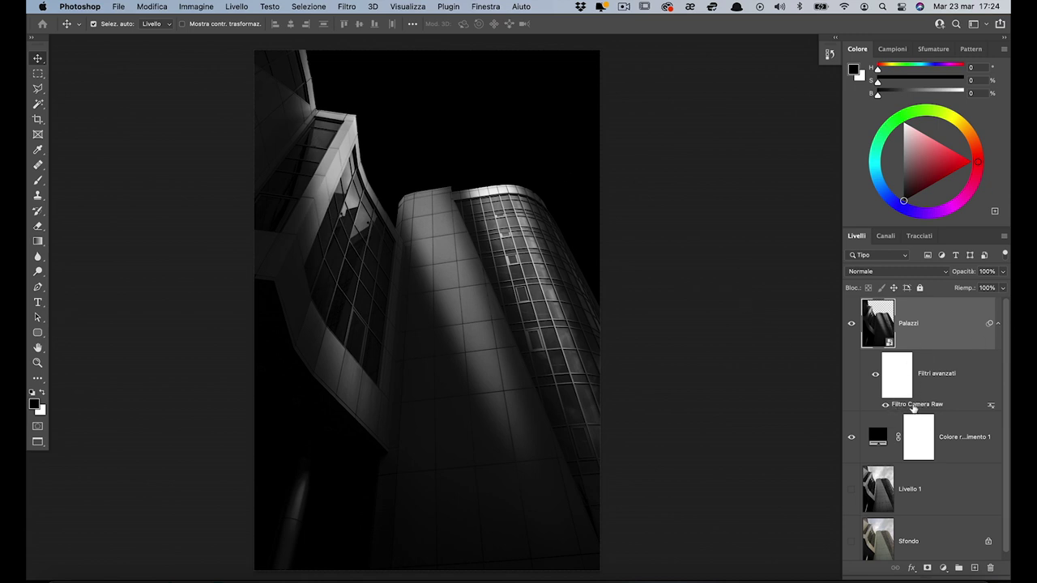
{"action": "double_click", "coordinate": [941, 407]}
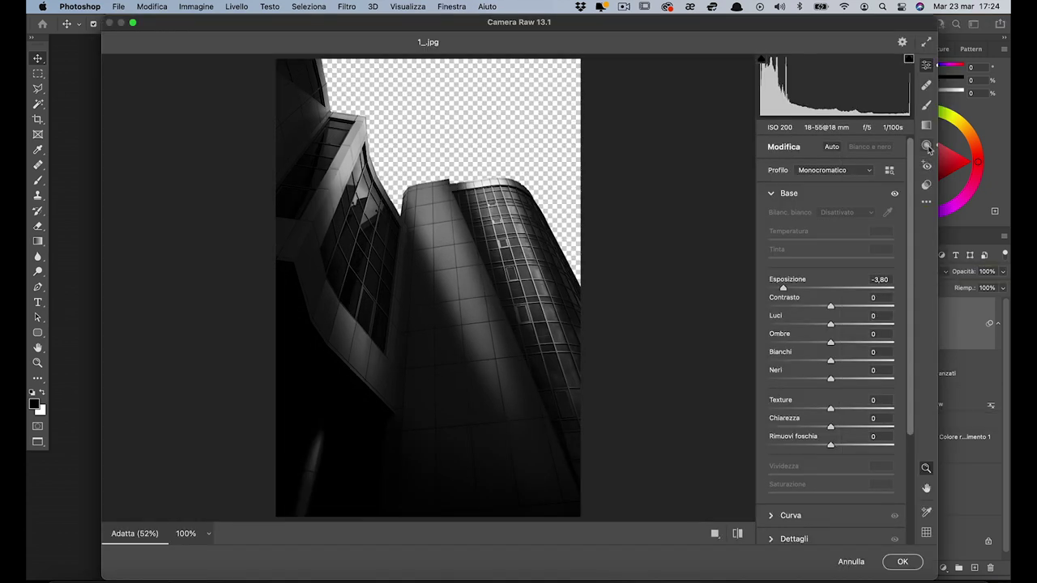
Step: Raise the lower-left column's radial filter exposure to +2,70 and apply the Camera Raw filter
{"action": "left_click", "coordinate": [925, 145]}
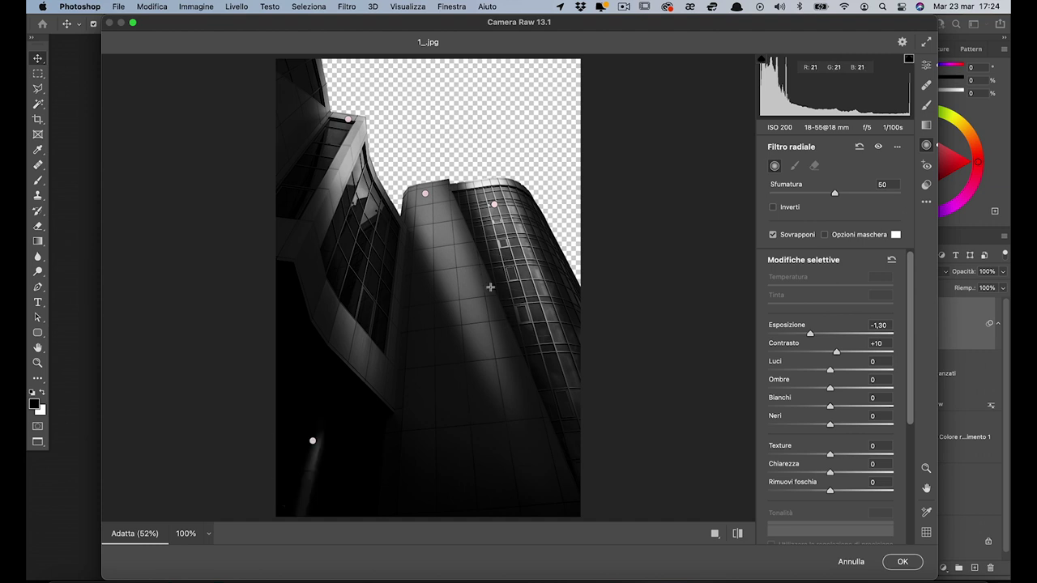
{"action": "left_click", "coordinate": [313, 441]}
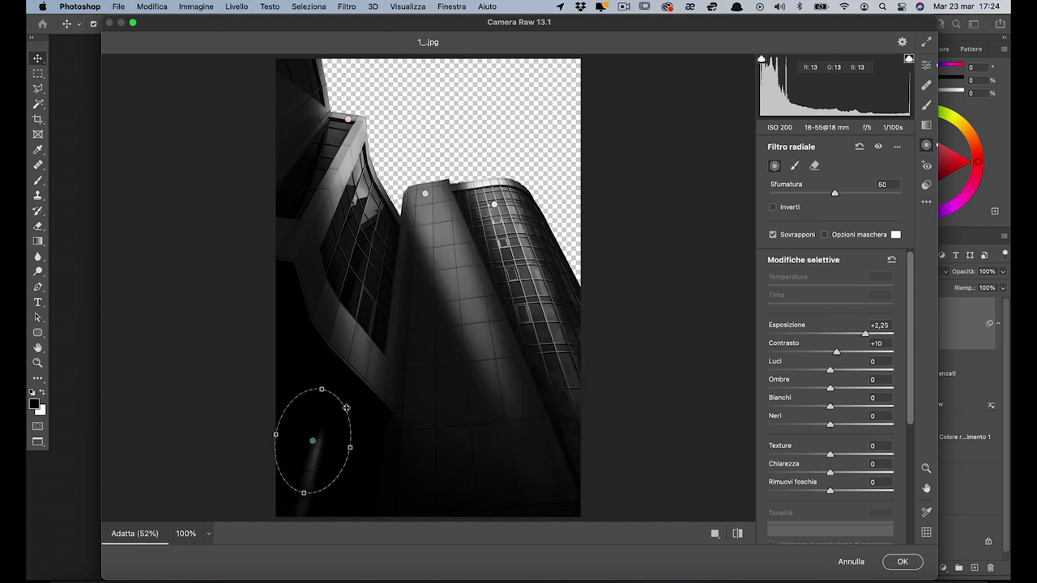
{"action": "left_click_drag", "start_coordinate": [865, 335], "coordinate": [872, 334]}
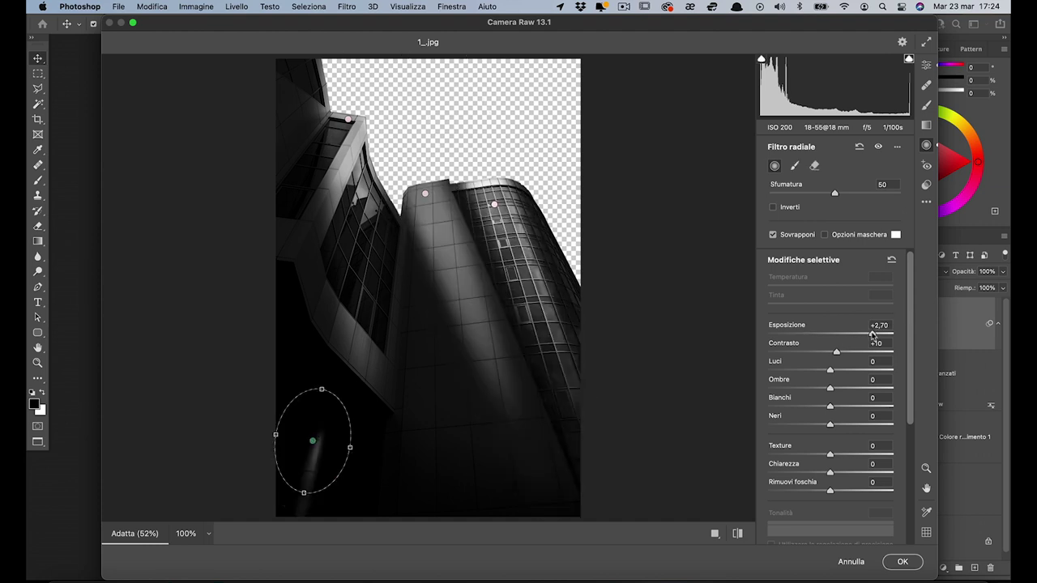
{"action": "left_click", "coordinate": [902, 561]}
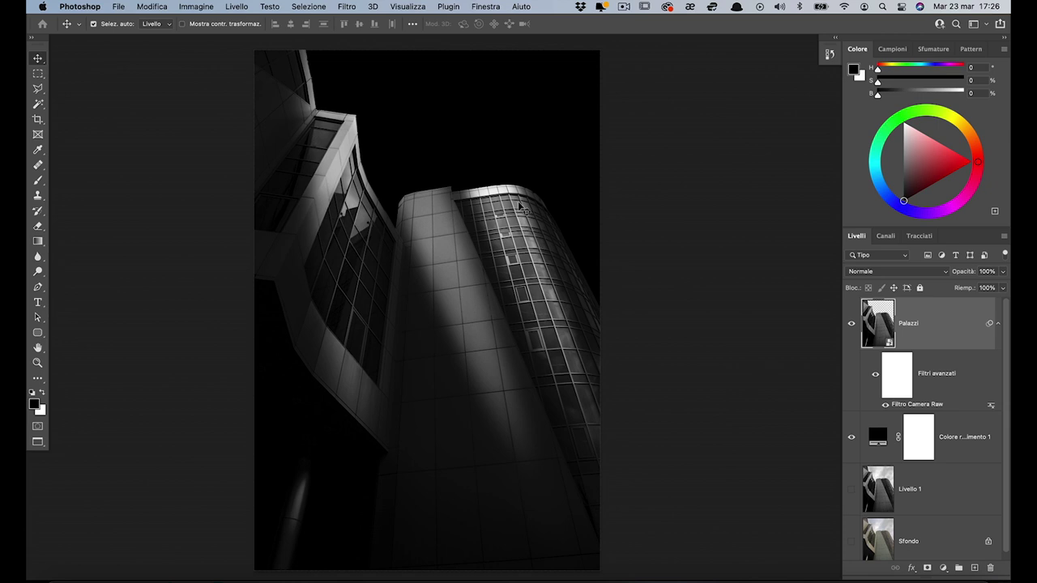
Step: Add a new layer named Cielo above the fill layer
{"action": "left_click", "coordinate": [957, 455]}
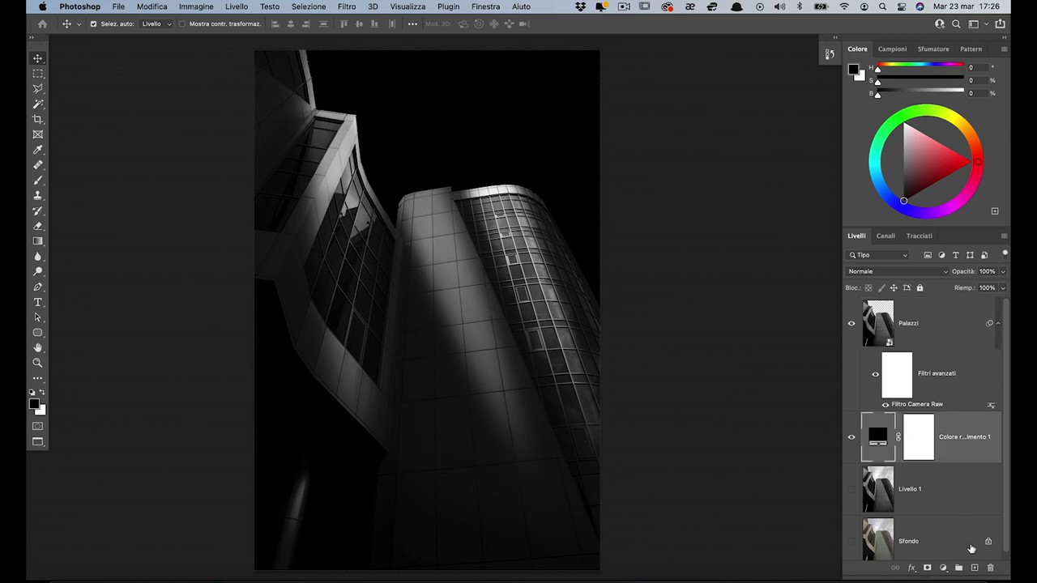
{"action": "left_click", "coordinate": [975, 569]}
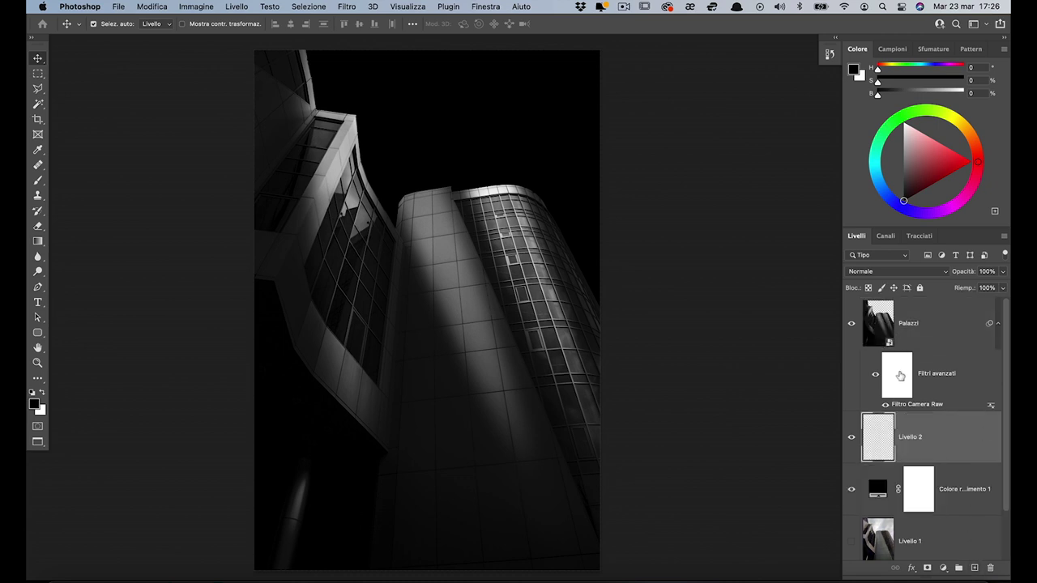
{"action": "double_click", "coordinate": [913, 436]}
{"action": "type", "text": "Cielo"}
{"action": "key", "text": "Return"}
Step: Paint white streaks across the sky with a ~192 px brush, then convert Cielo to a smart object
{"action": "key", "text": "b"}
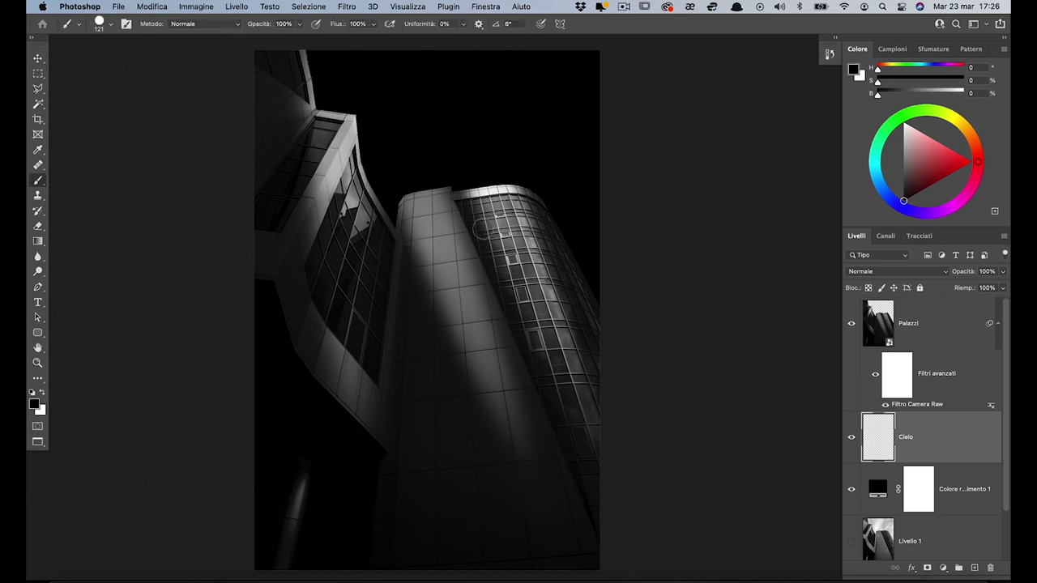
{"action": "left_click", "coordinate": [44, 393]}
{"action": "mouse_move", "coordinate": [385, 103]}
{"action": "left_mouse_down"}
{"action": "mouse_move", "coordinate": [400, 105]}
{"action": "mouse_move", "coordinate": [369, 87]}
{"action": "mouse_move", "coordinate": [447, 143]}
{"action": "left_mouse_up"}
{"action": "mouse_move", "coordinate": [500, 89]}
{"action": "left_mouse_down"}
{"action": "mouse_move", "coordinate": [543, 130]}
{"action": "mouse_move", "coordinate": [575, 188]}
{"action": "left_mouse_up"}
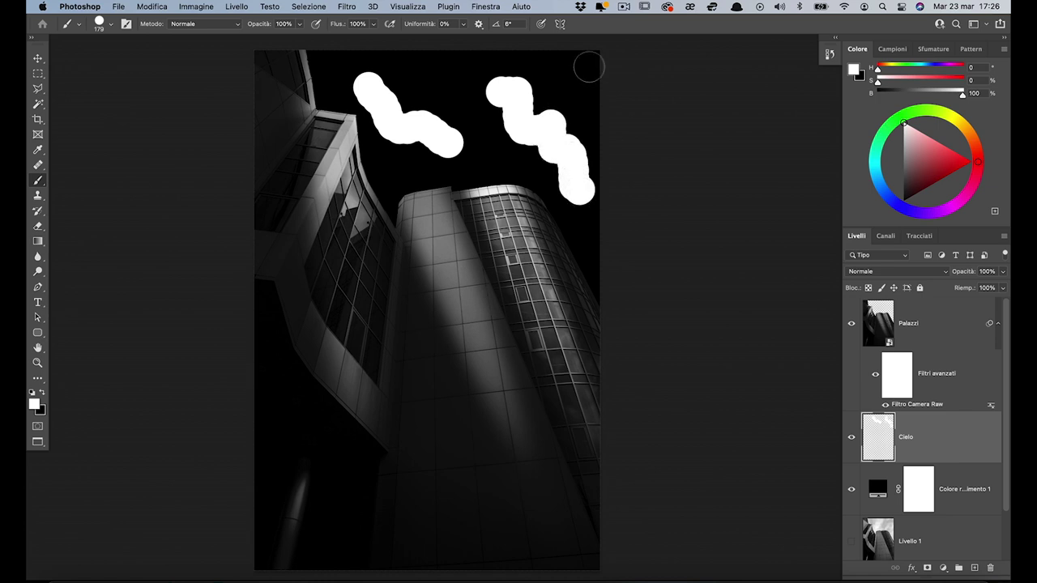
{"action": "left_click", "coordinate": [596, 273]}
{"action": "right_click", "coordinate": [957, 439]}
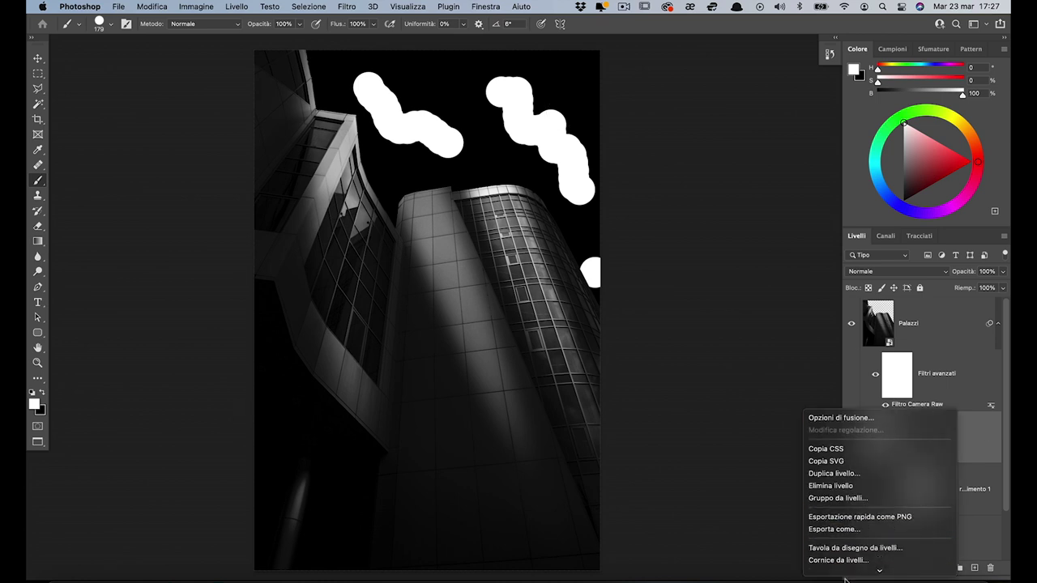
{"action": "left_click", "coordinate": [883, 509]}
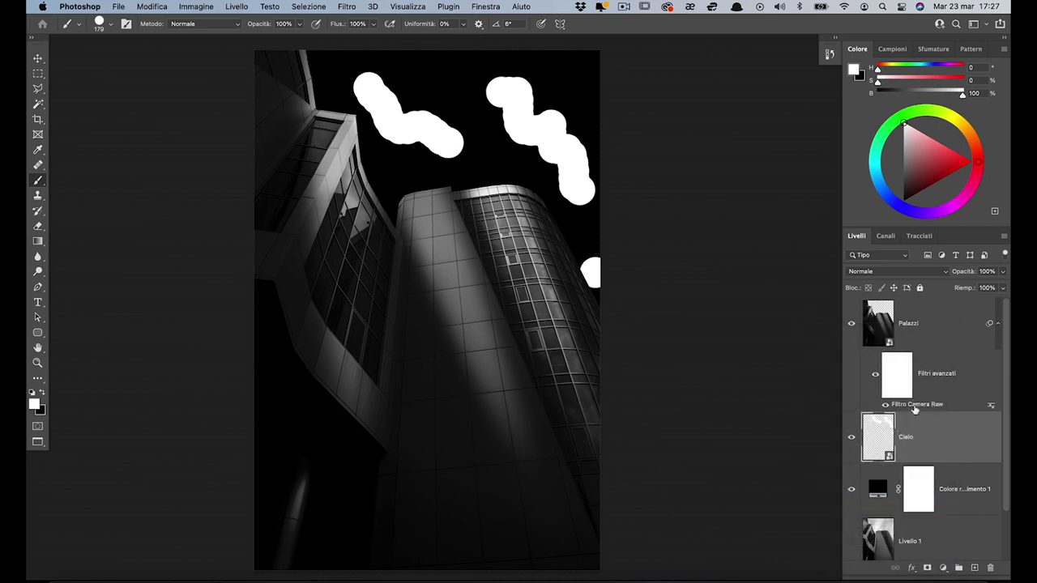
Step: Apply a Controllo sfocatura filter at about 79,5 pixels radius to the Cielo layer
{"action": "left_click", "coordinate": [347, 7]}
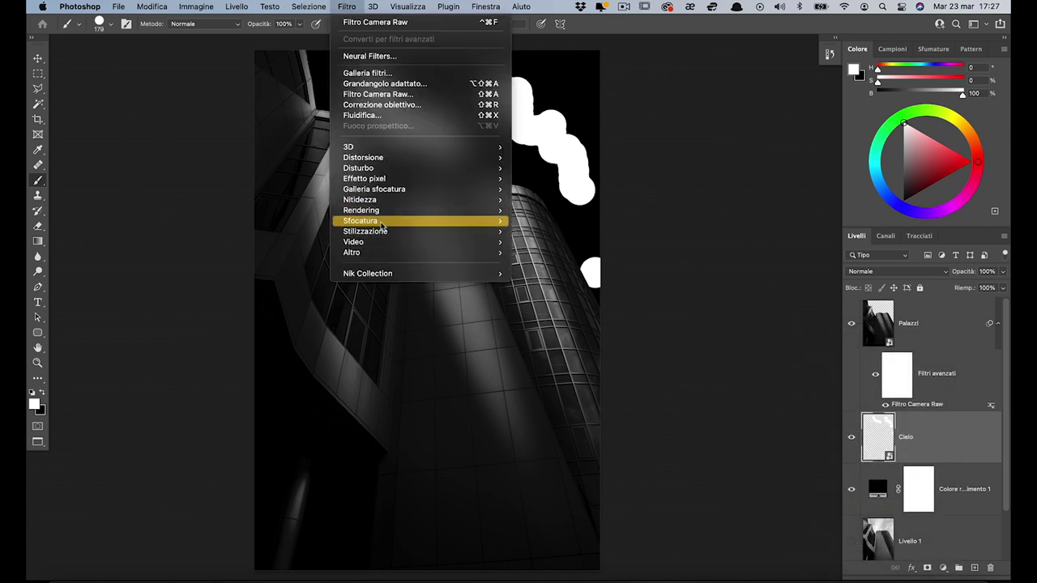
{"action": "mouse_move", "coordinate": [360, 221]}
{"action": "left_click", "coordinate": [556, 226]}
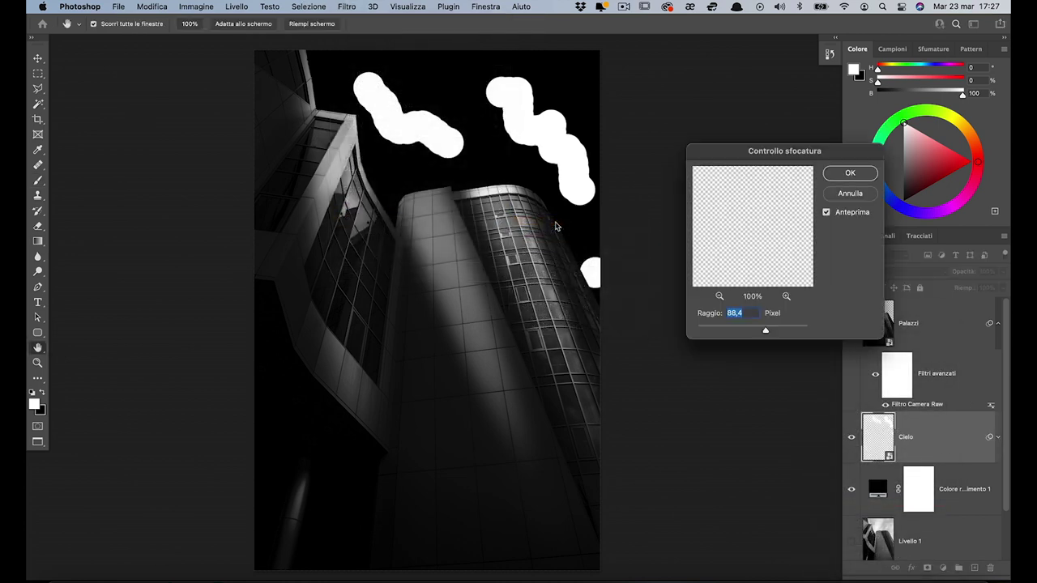
{"action": "left_click_drag", "start_coordinate": [766, 332], "coordinate": [763, 332]}
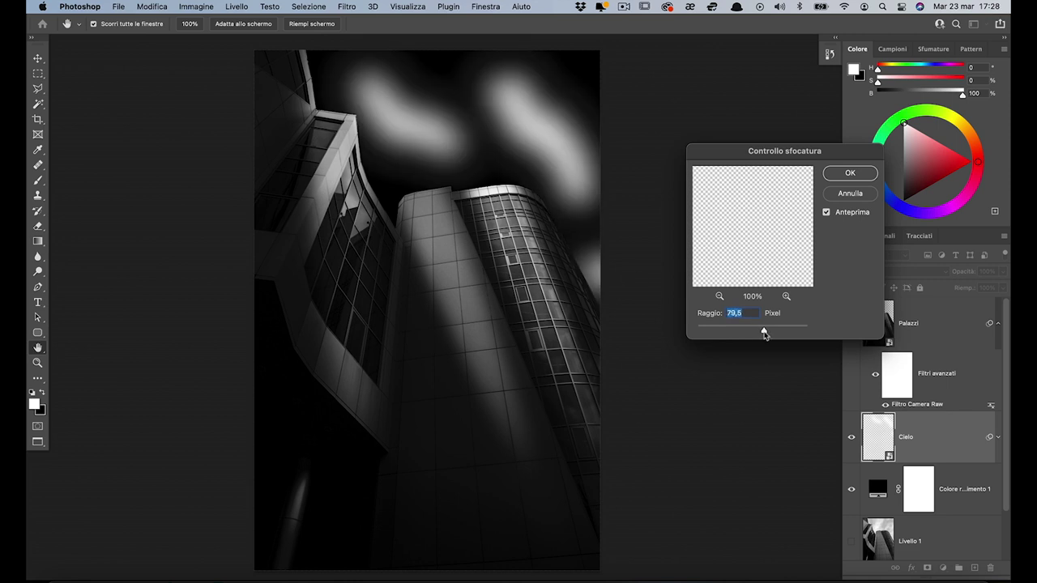
{"action": "left_click", "coordinate": [844, 173]}
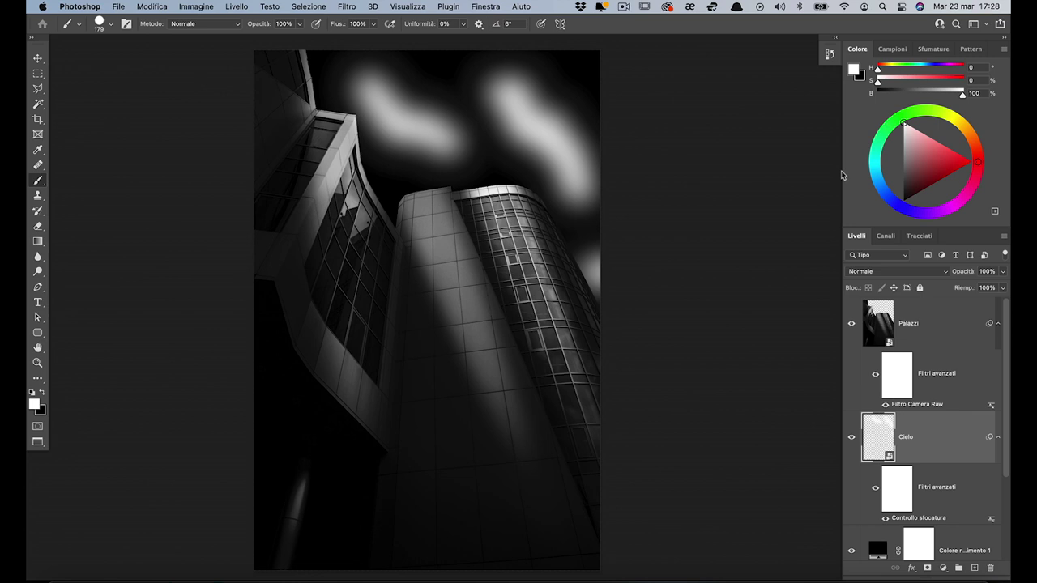
Step: Add an Effetto movimento filter at −62° and 2000 pixels to Cielo, then hide its filters
{"action": "left_click", "coordinate": [347, 7]}
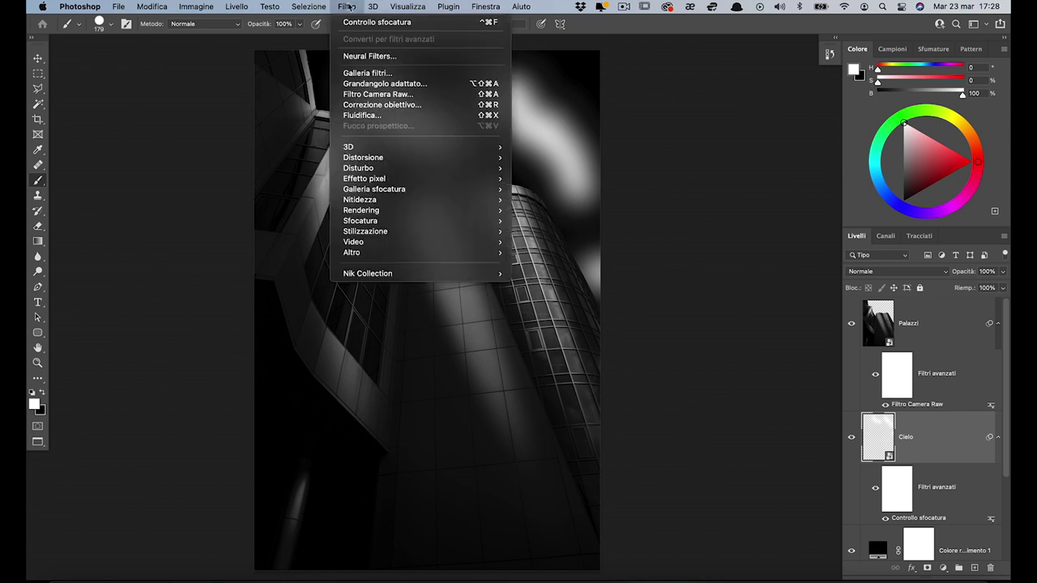
{"action": "left_click", "coordinate": [562, 235]}
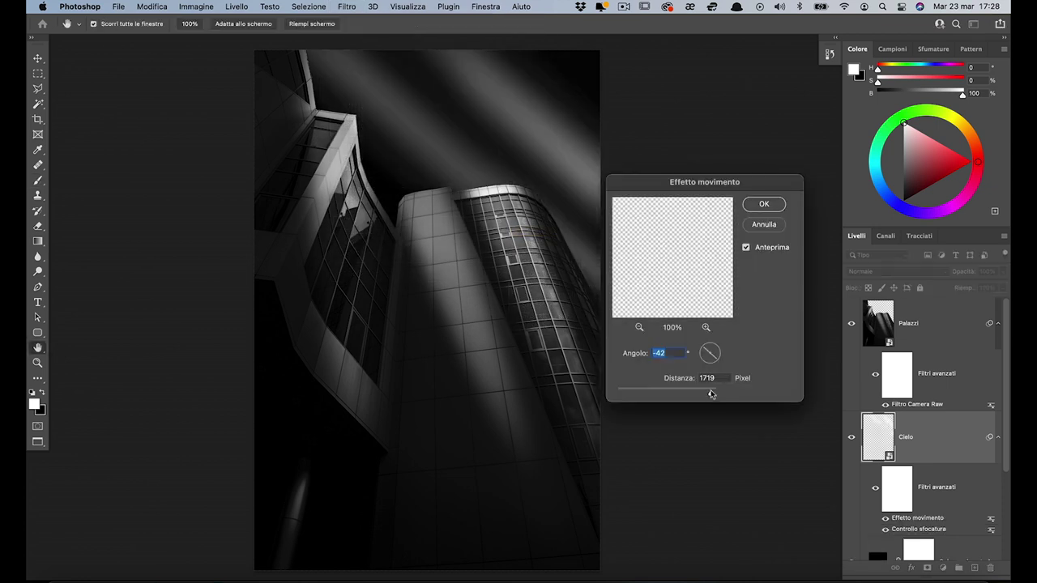
{"action": "left_click", "coordinate": [705, 359]}
{"action": "left_click_drag", "start_coordinate": [705, 359], "coordinate": [705, 350]}
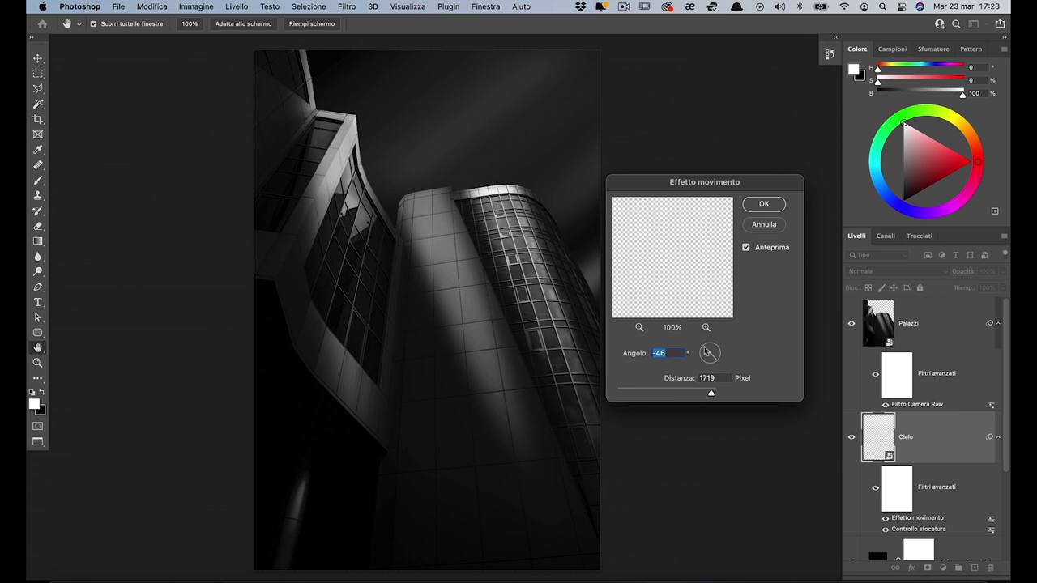
{"action": "left_click_drag", "start_coordinate": [705, 350], "coordinate": [707, 348]}
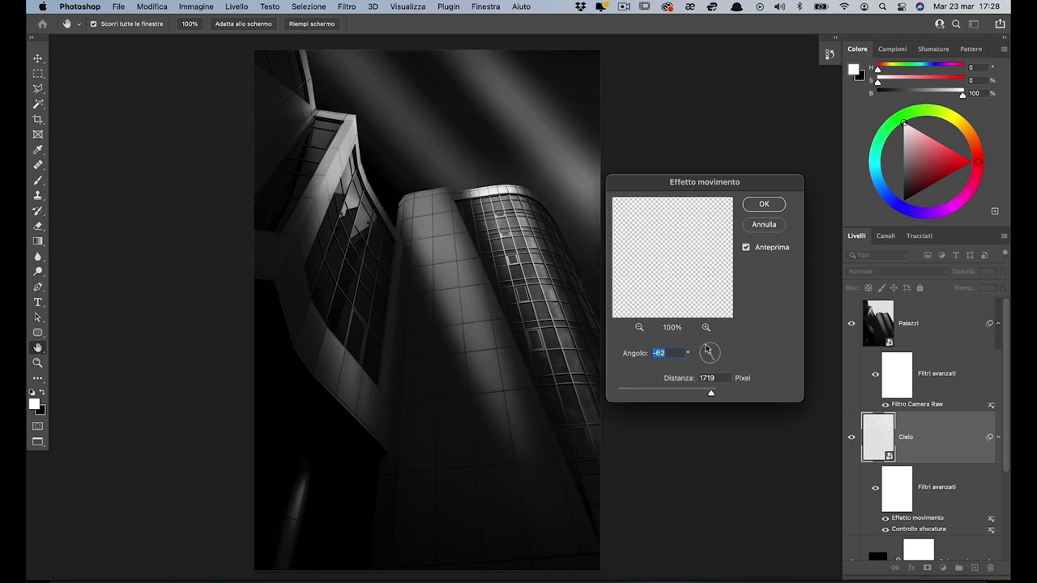
{"action": "left_click_drag", "start_coordinate": [713, 397], "coordinate": [723, 398]}
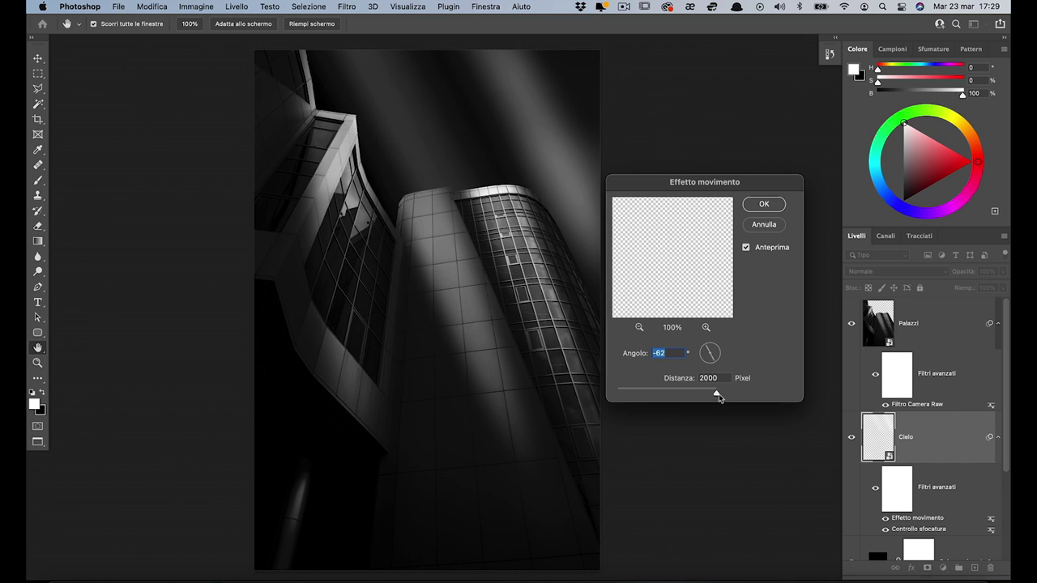
{"action": "left_click", "coordinate": [773, 206]}
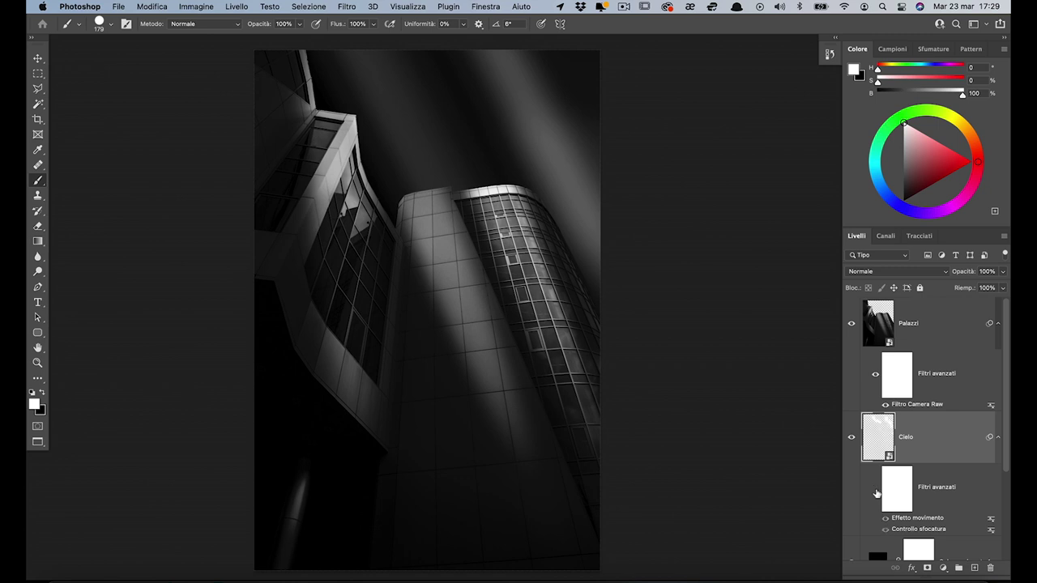
{"action": "left_click", "coordinate": [875, 488]}
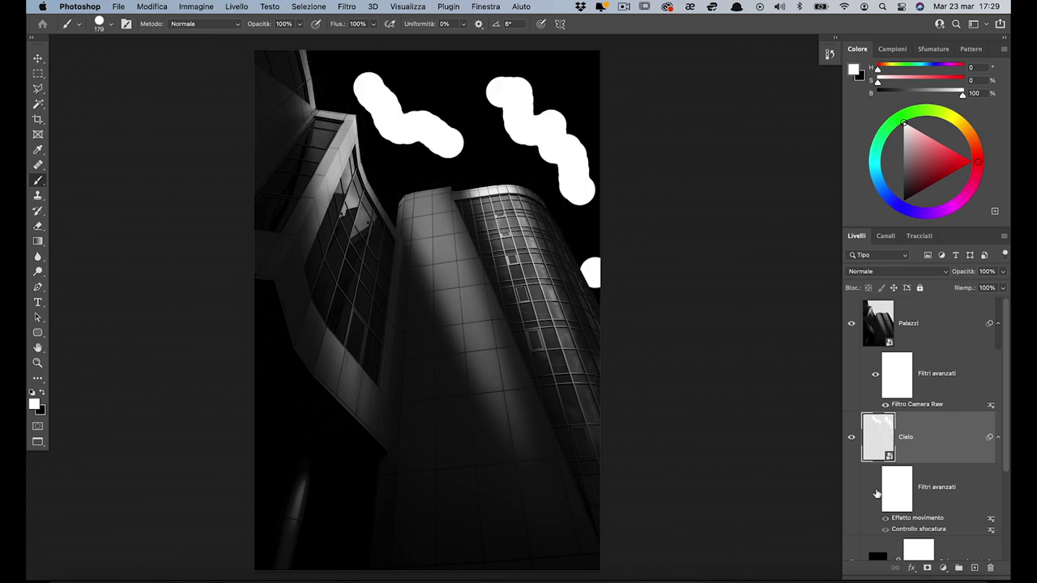
Step: Re-enable Cielo's filters, hide Cielo, and paint fresh white strokes across the sky on a new layer
{"action": "left_click", "coordinate": [875, 489]}
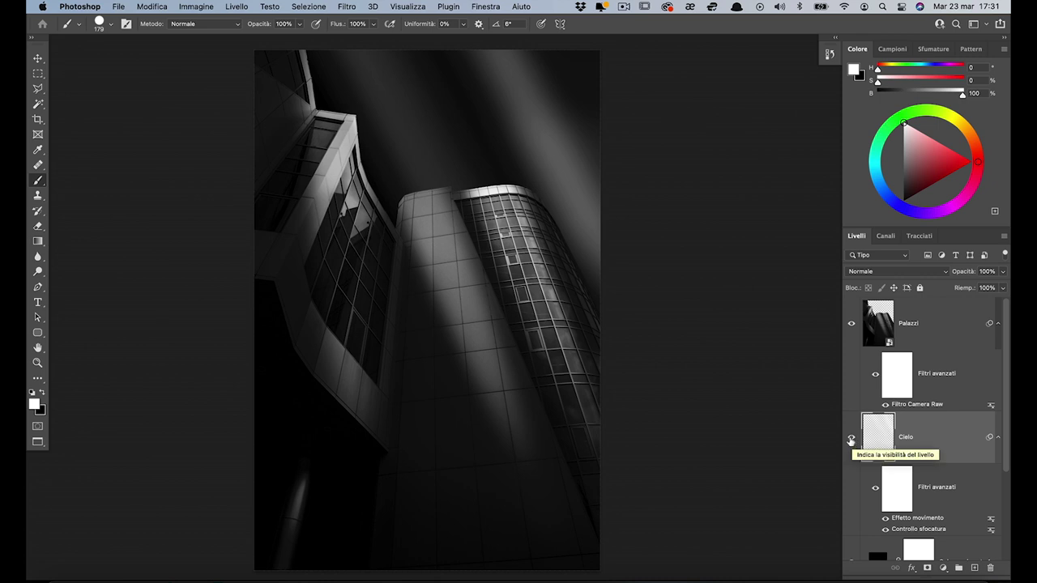
{"action": "left_click", "coordinate": [851, 438]}
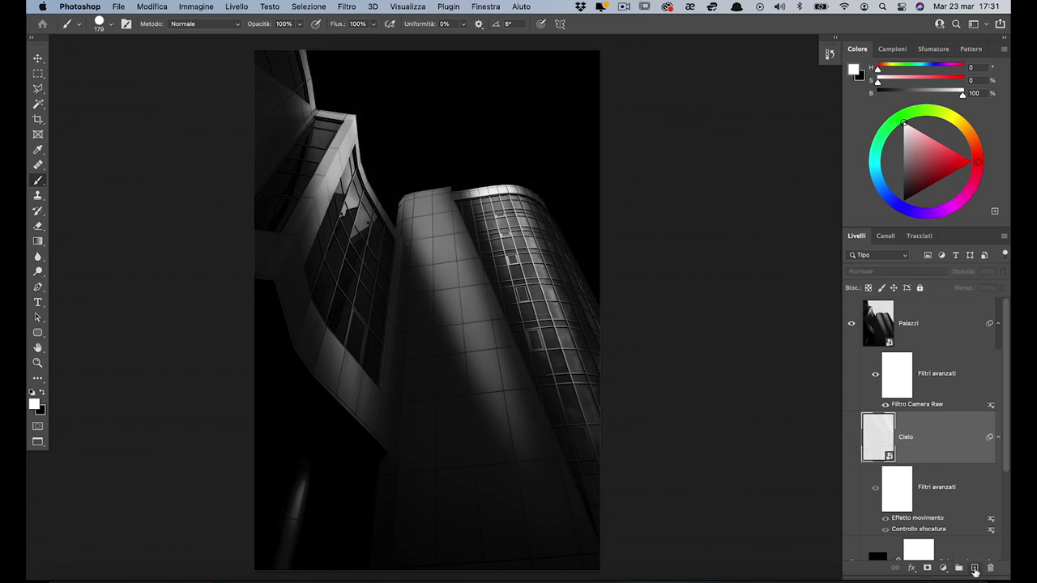
{"action": "left_click", "coordinate": [974, 568]}
{"action": "left_click_drag", "start_coordinate": [373, 77], "coordinate": [459, 148]}
{"action": "left_click_drag", "start_coordinate": [508, 90], "coordinate": [595, 166]}
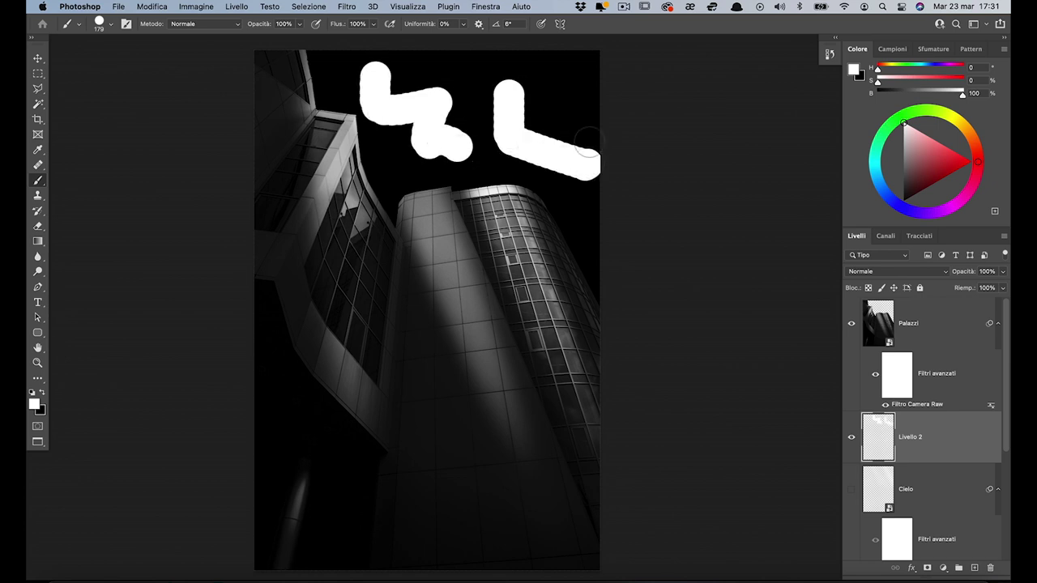
{"action": "left_click_drag", "start_coordinate": [571, 89], "coordinate": [583, 280]}
Step: Convert the new stroke layer into a smart object
{"action": "right_click", "coordinate": [961, 440]}
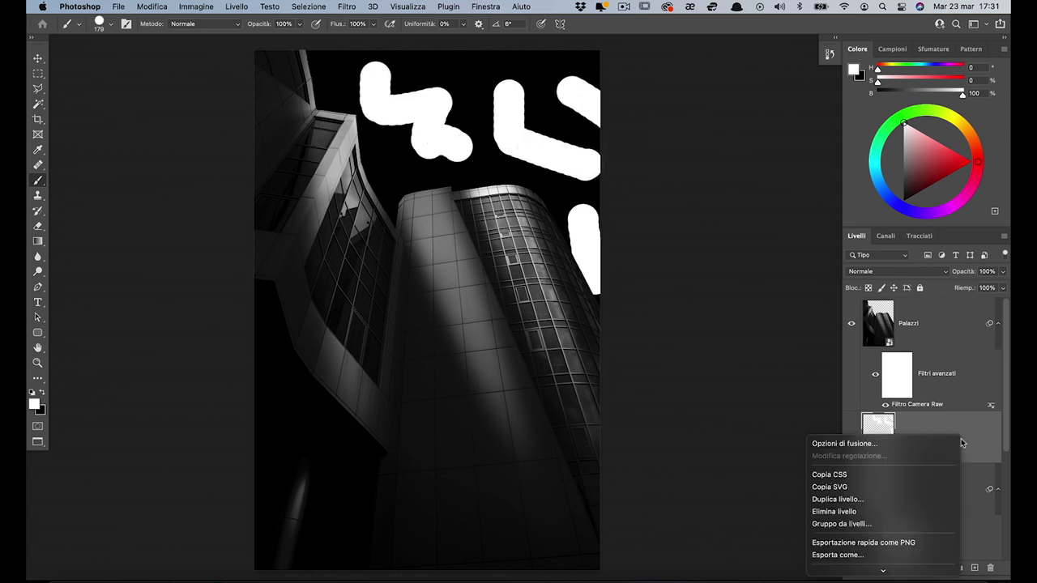
{"action": "left_click", "coordinate": [879, 456]}
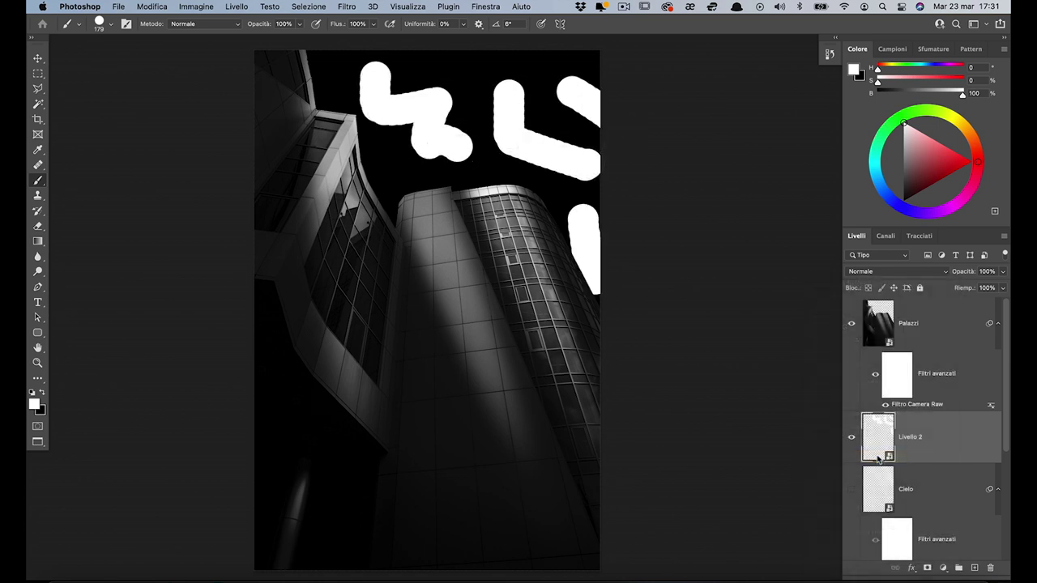
{"action": "left_click", "coordinate": [347, 6]}
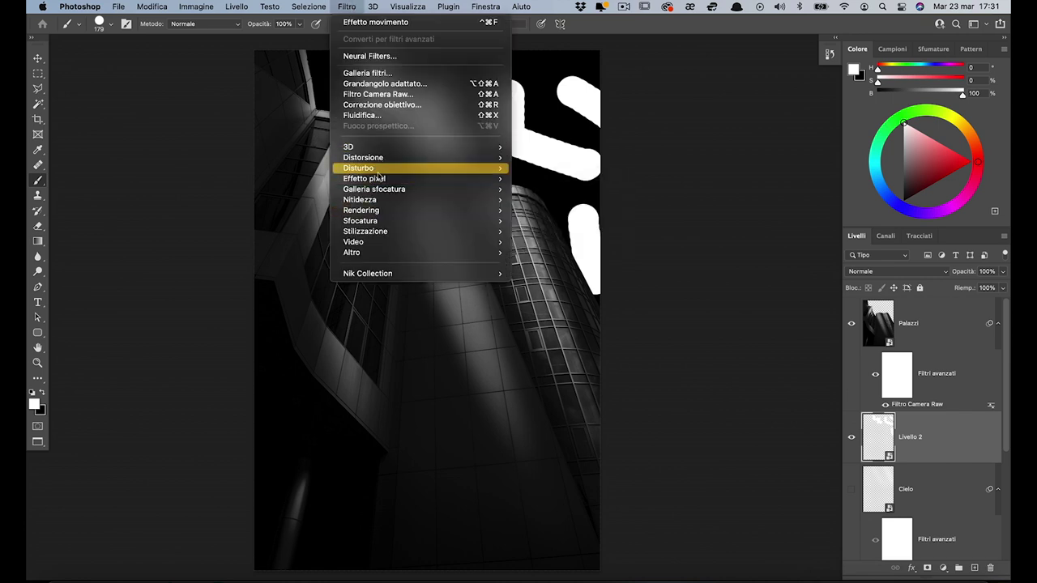
{"action": "mouse_move", "coordinate": [361, 220]}
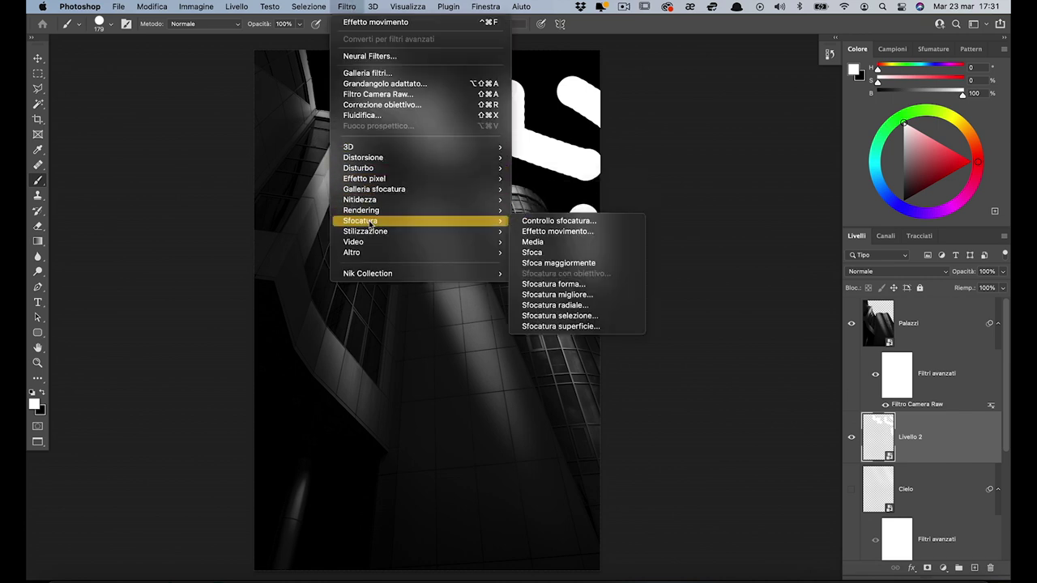
Step: Blur Livello 2's white strokes with a 79,5-pixel Controllo sfocatura
{"action": "left_click", "coordinate": [589, 221]}
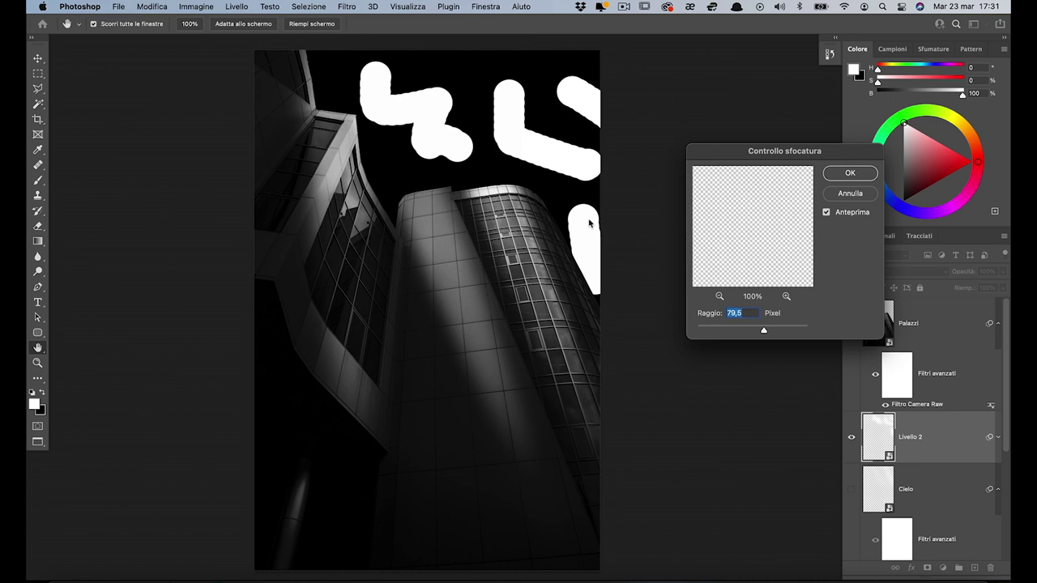
{"action": "left_click", "coordinate": [842, 174]}
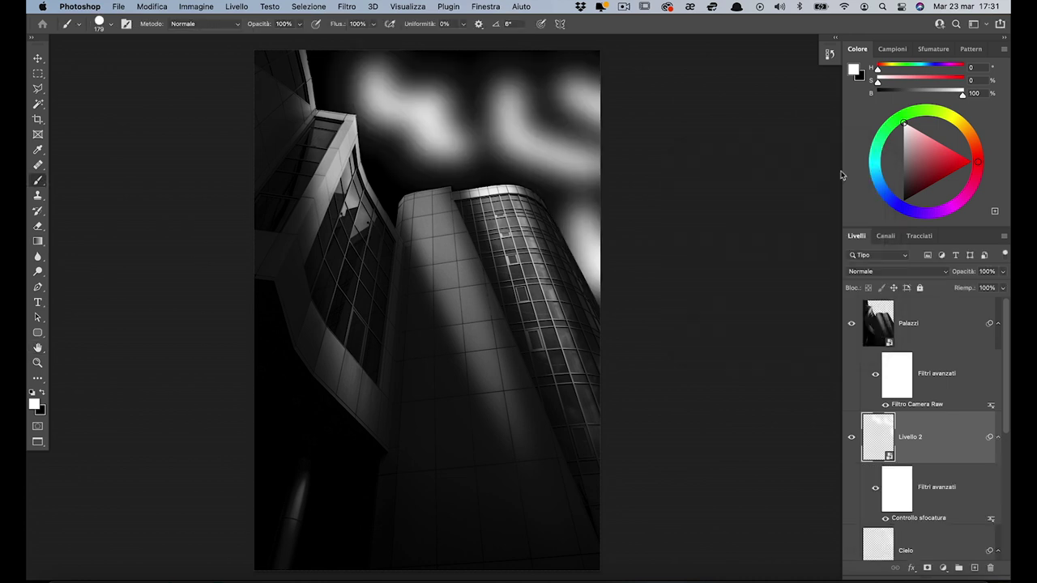
{"action": "scroll", "coordinate": [897, 526], "scroll_direction": "down", "scroll_amount": 1}
{"action": "scroll", "coordinate": [897, 527], "scroll_direction": "down", "scroll_amount": 1}
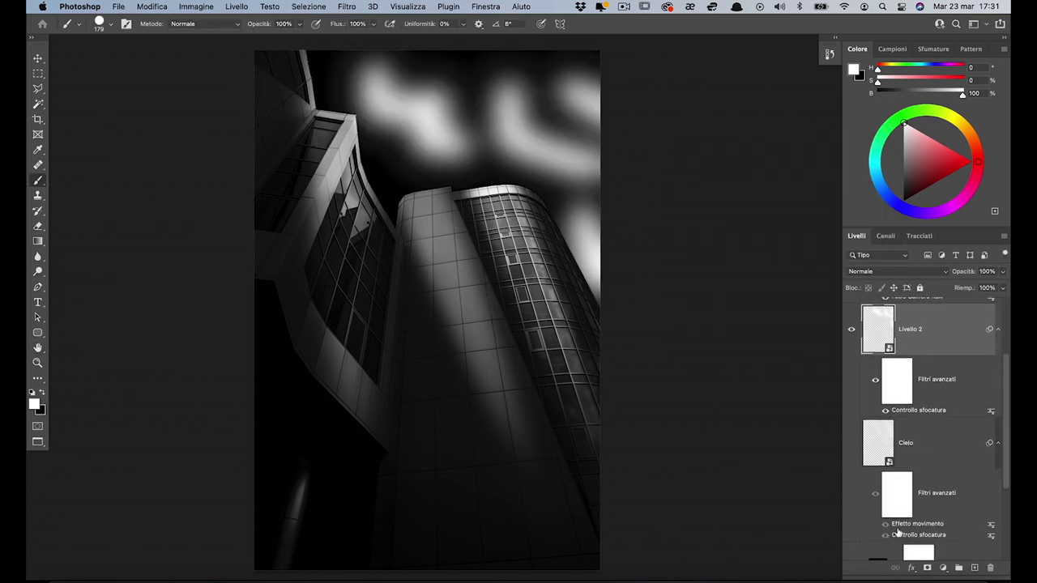
{"action": "scroll", "coordinate": [953, 471], "scroll_direction": "up", "scroll_amount": 3}
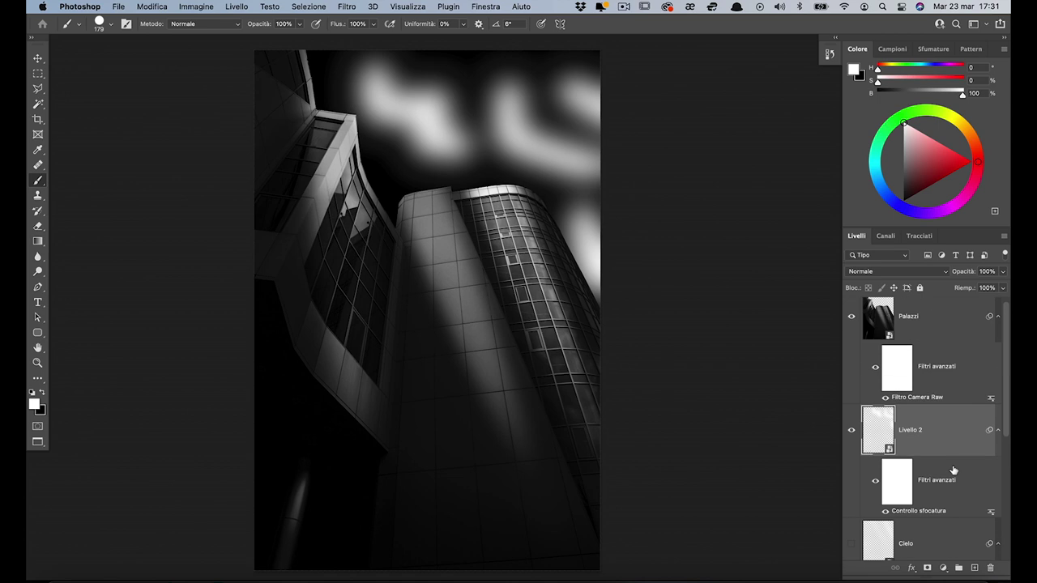
{"action": "left_click", "coordinate": [349, 6]}
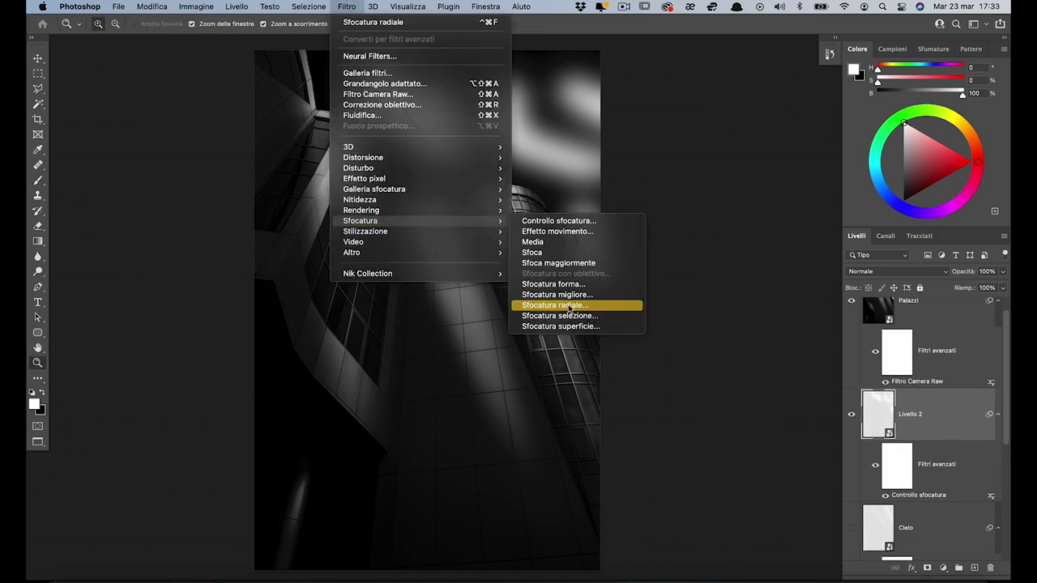
Step: Apply a Sfocatura radiale of amount 100, Zoom, best quality to Livello 2
{"action": "left_click", "coordinate": [570, 305]}
{"action": "type", "text": "100"}
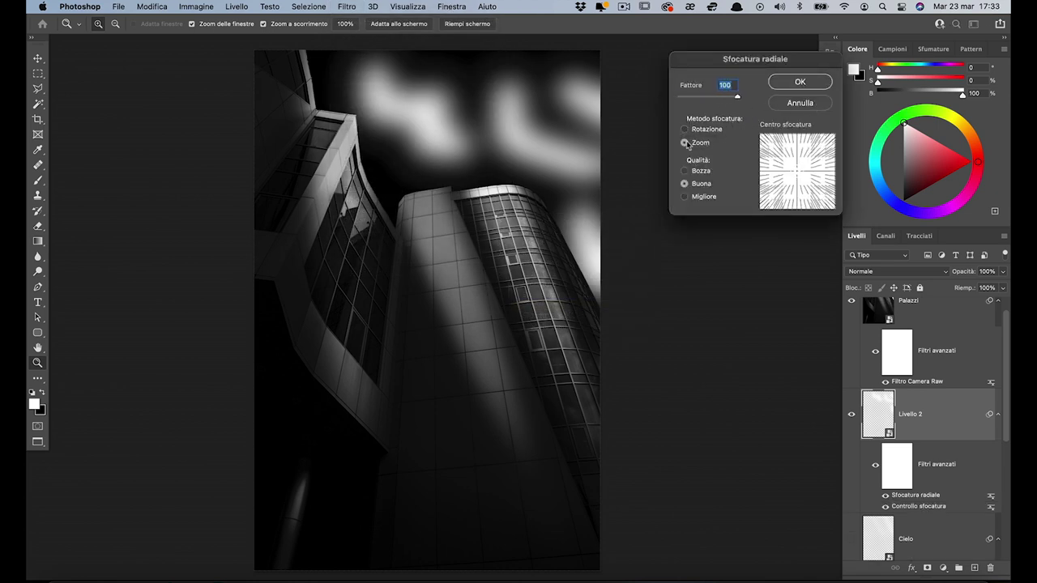
{"action": "left_click", "coordinate": [684, 197]}
{"action": "left_click", "coordinate": [786, 82]}
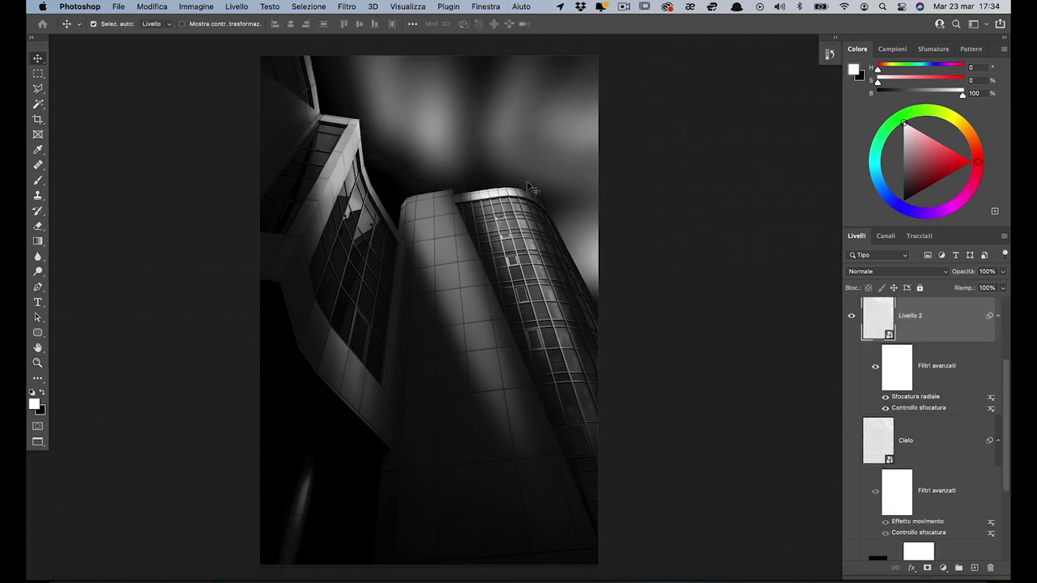
Step: Hide Livello 2, show the Cielo layer again, and select Palazzi
{"action": "left_click", "coordinate": [850, 319]}
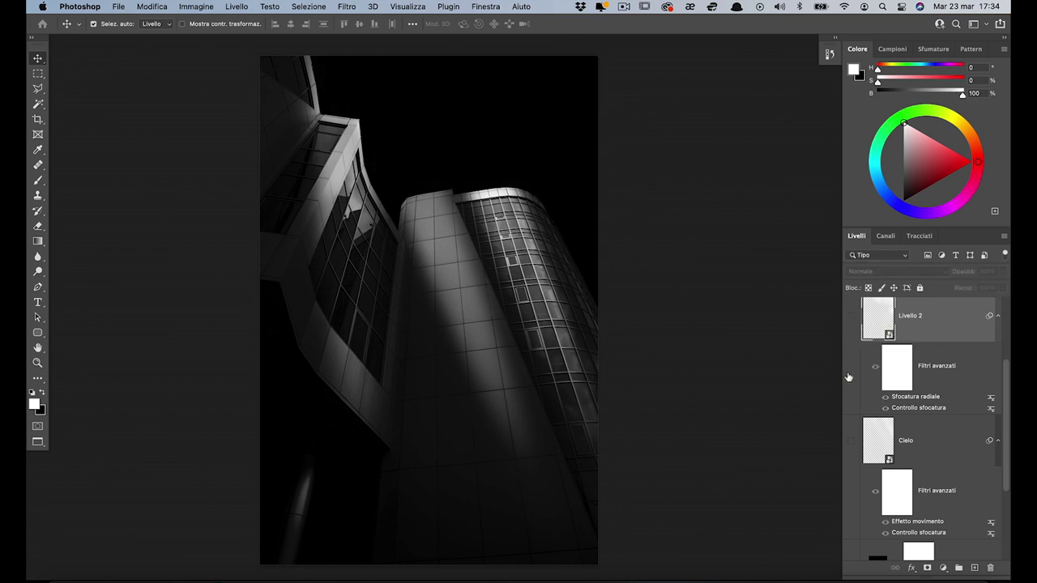
{"action": "left_click", "coordinate": [851, 442]}
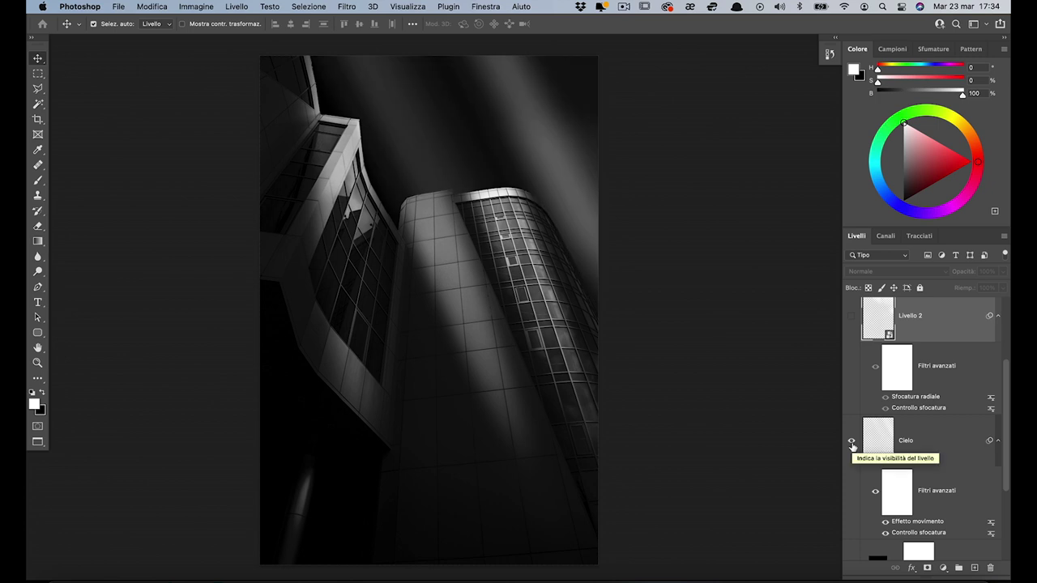
{"action": "scroll", "coordinate": [907, 380], "scroll_direction": "up", "scroll_amount": 3}
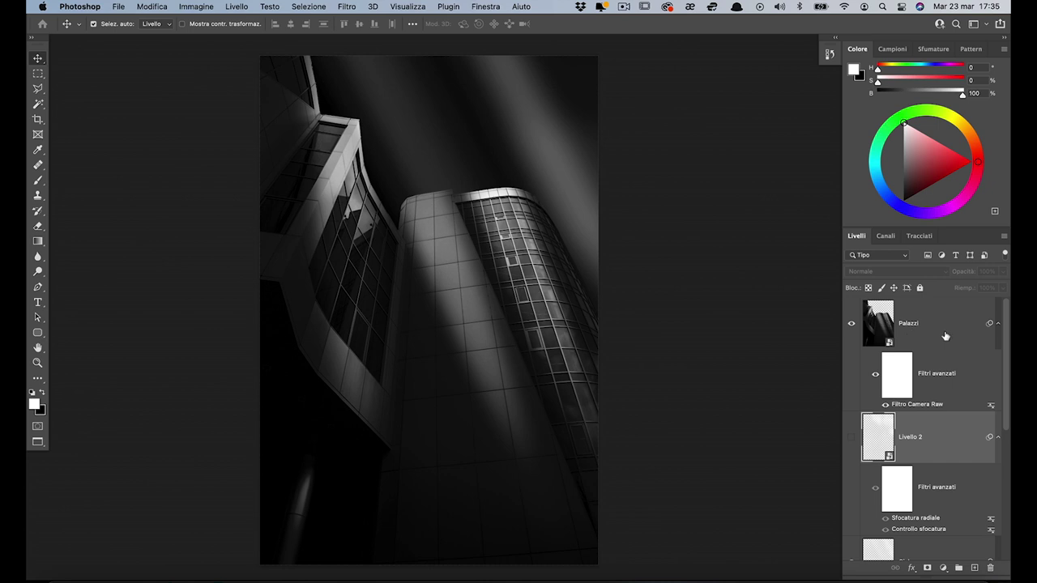
{"action": "left_click", "coordinate": [944, 335]}
Step: Add a Curve adjustment above Palazzi, pulling shadows down and lifting highlights into an S-curve
{"action": "left_click", "coordinate": [943, 568]}
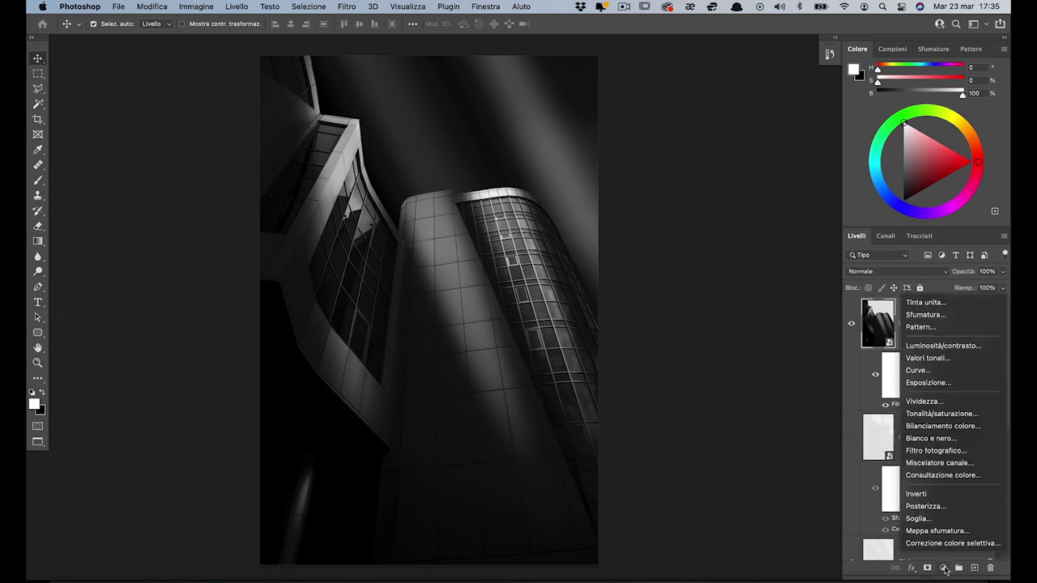
{"action": "left_click", "coordinate": [909, 371]}
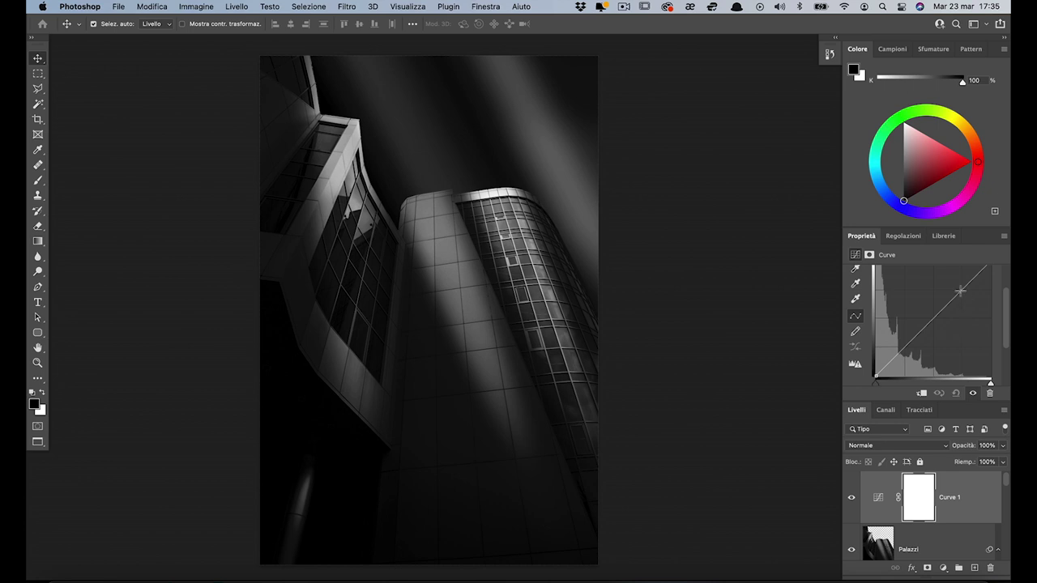
{"action": "left_click", "coordinate": [961, 290]}
{"action": "left_click_drag", "start_coordinate": [907, 345], "coordinate": [907, 353]}
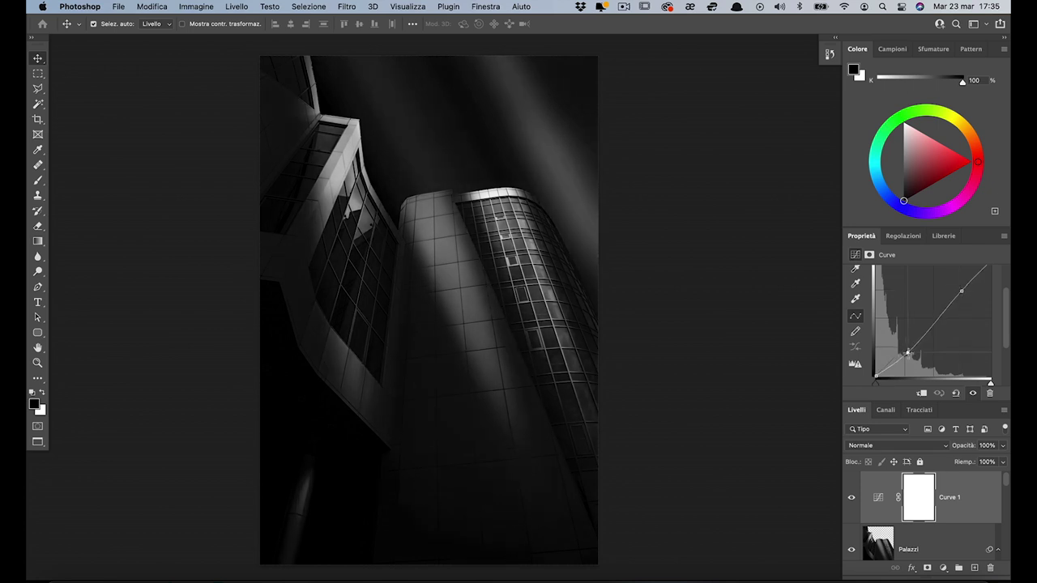
{"action": "left_click_drag", "start_coordinate": [962, 291], "coordinate": [958, 282]}
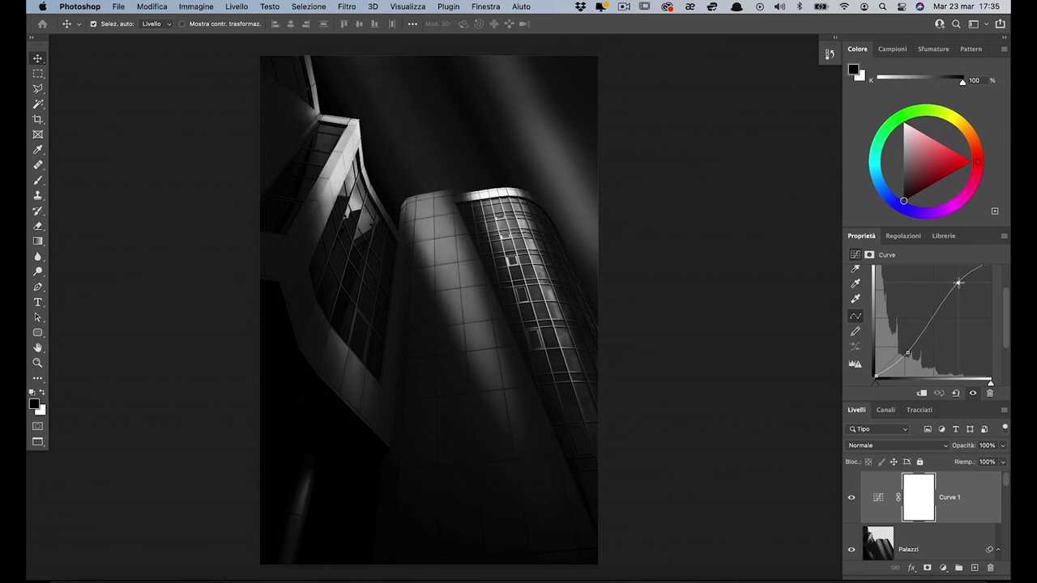
{"action": "scroll", "coordinate": [567, 259], "scroll_direction": "down", "scroll_amount": 5}
{"action": "scroll", "coordinate": [567, 259], "scroll_direction": "up", "scroll_amount": 2}
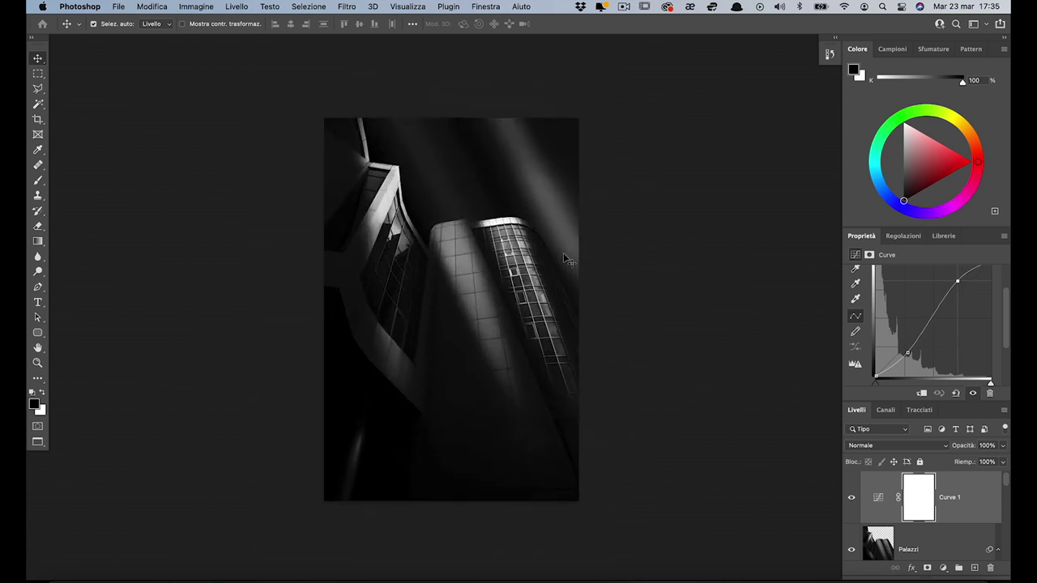
{"action": "scroll", "coordinate": [567, 259], "scroll_direction": "up", "scroll_amount": 2}
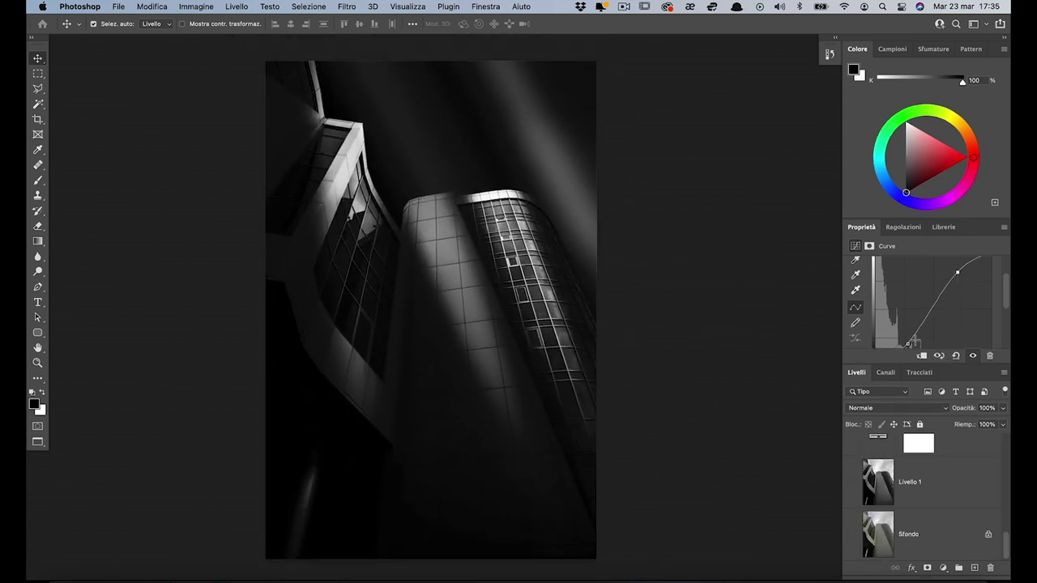
{"action": "left_click", "coordinate": [852, 536], "text": "alt"}
{"action": "left_click", "coordinate": [852, 536], "text": "alt"}
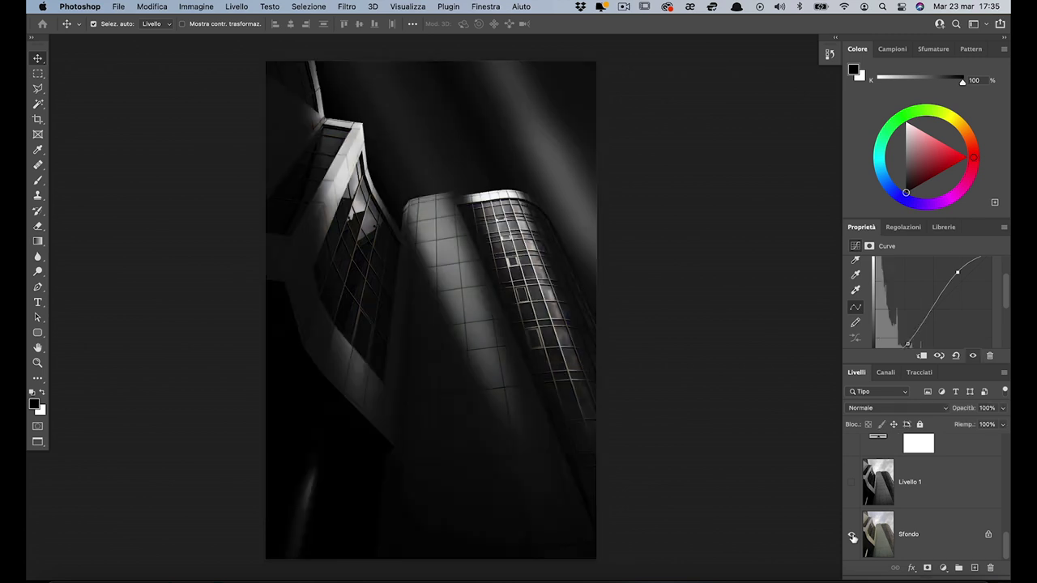